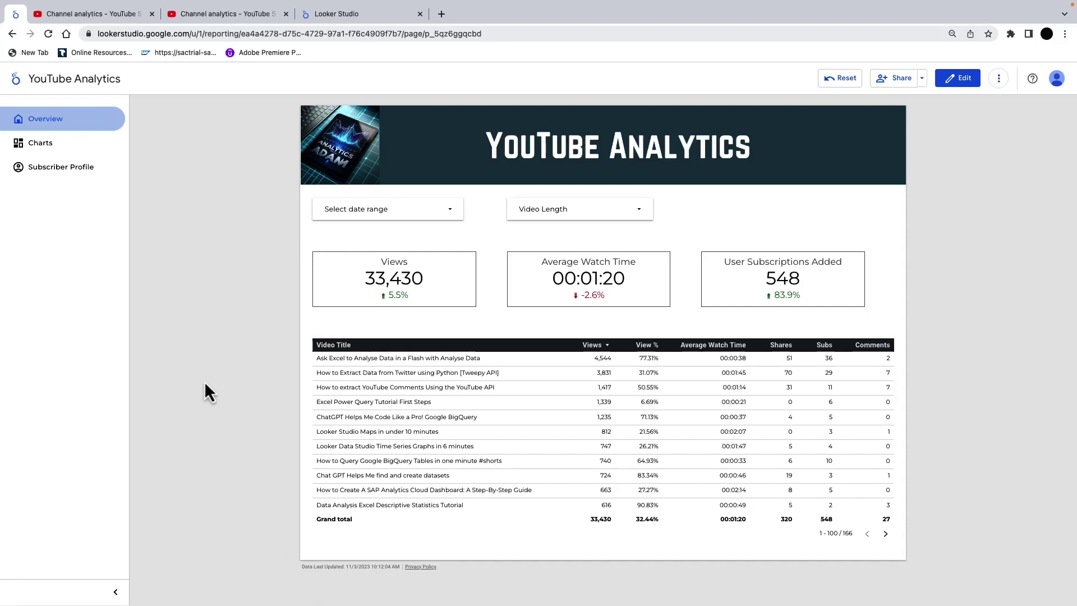
Page through the report from Overview to the Charts page, then to Subscriber Profile
left_click(66, 150)
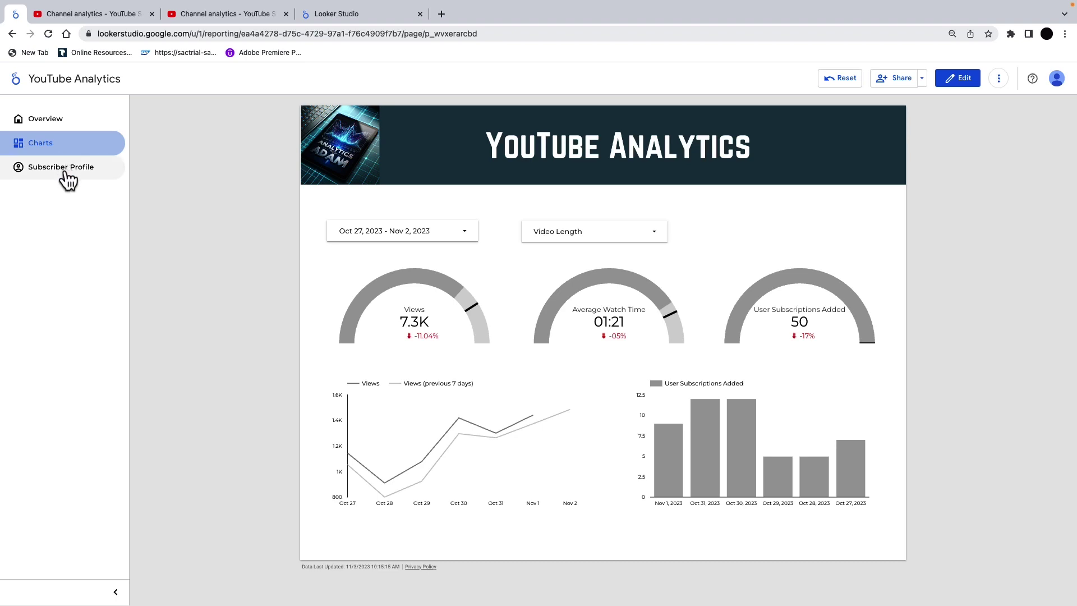
left_click(66, 179)
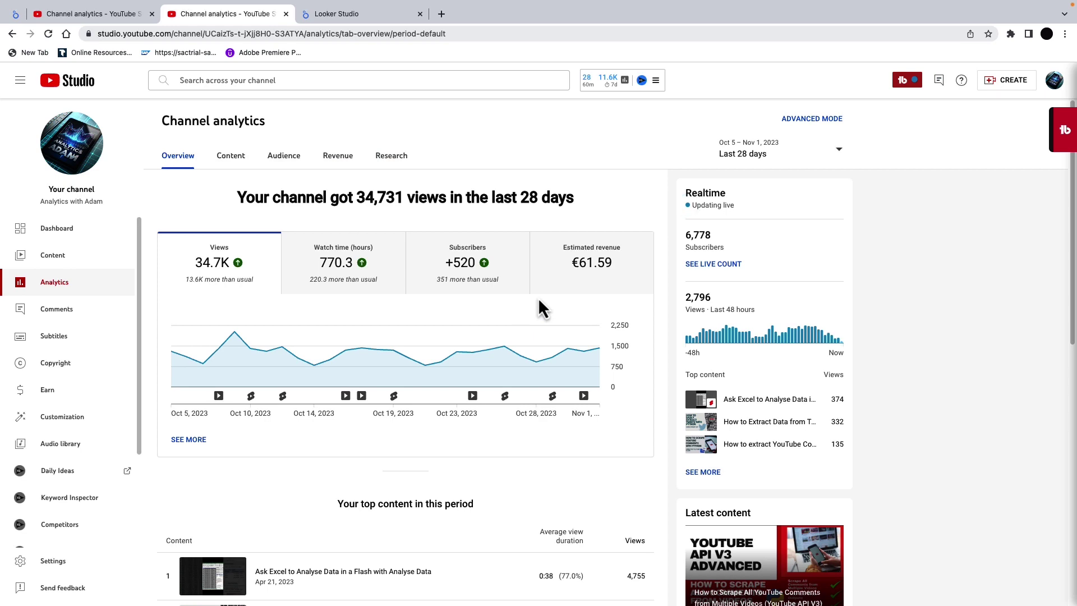
Switch YouTube Studio analytics to advanced mode and add Subscribers as the secondary metric
left_click(803, 120)
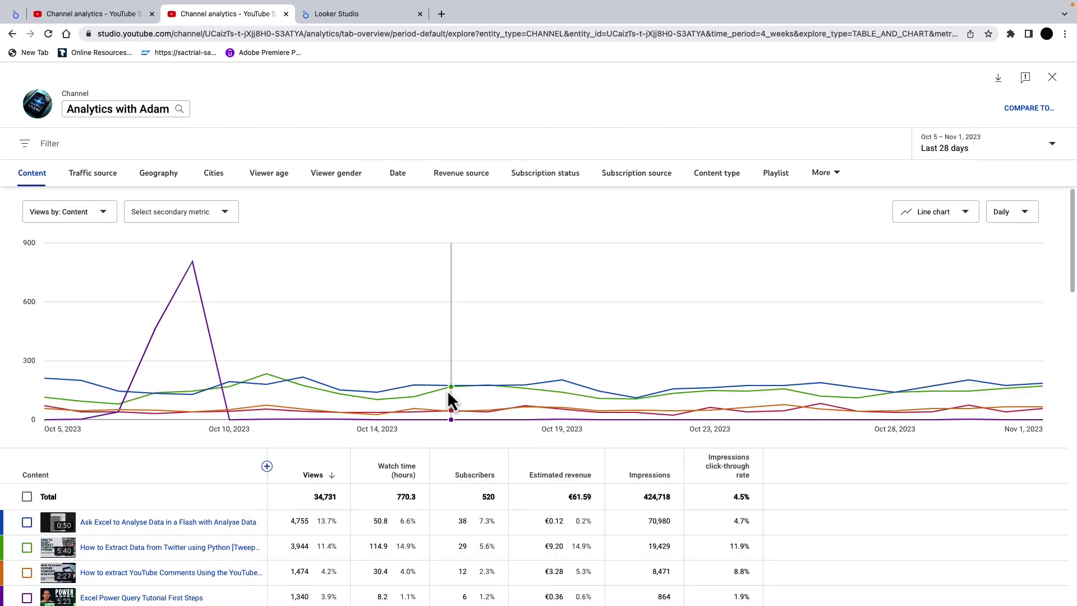
left_click(219, 214)
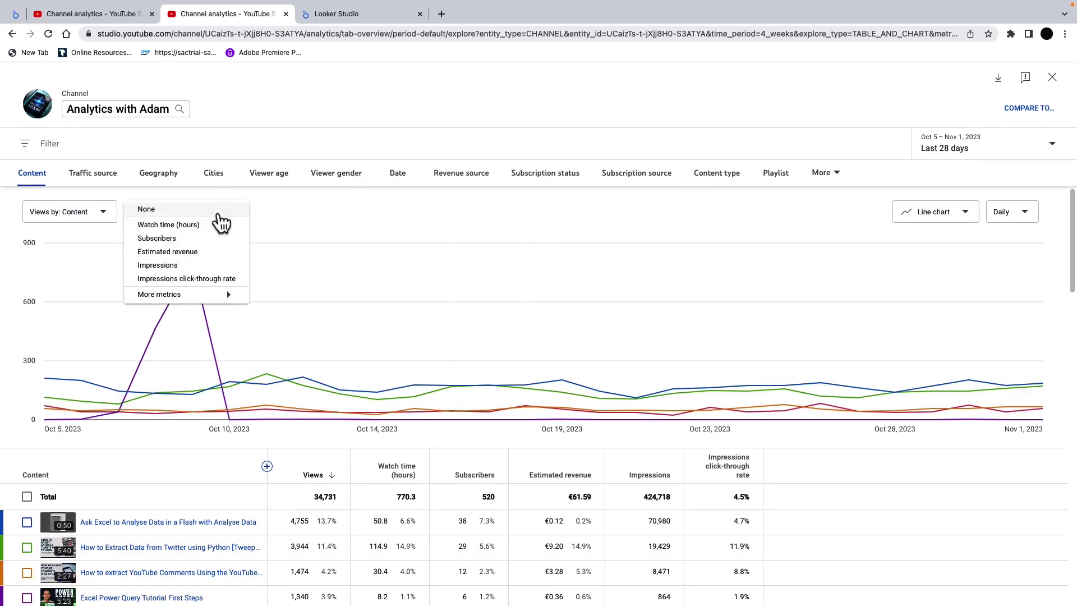
left_click(217, 244)
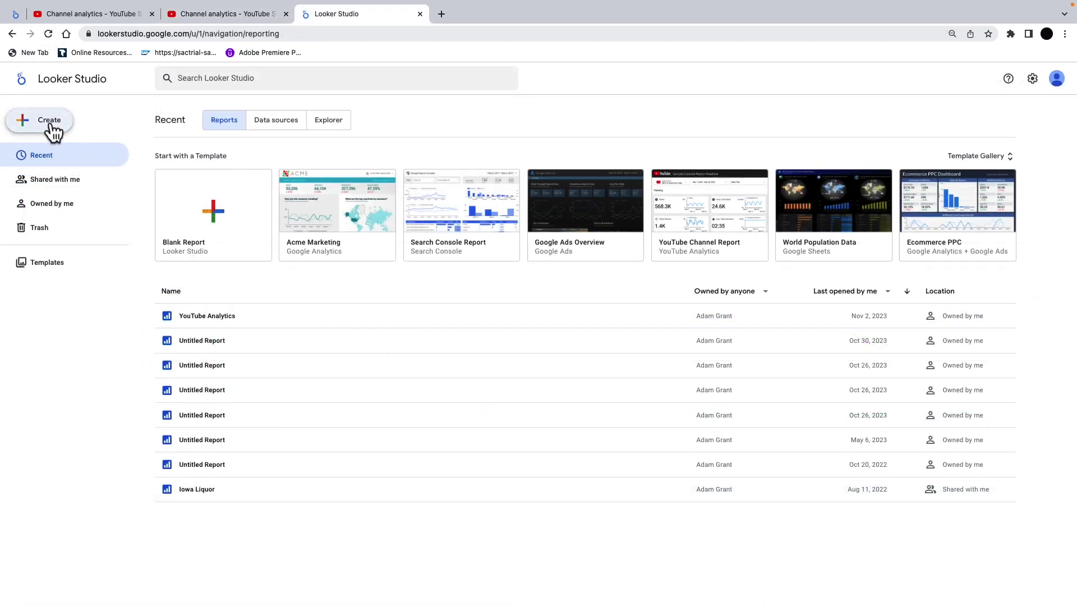
Create a blank report from the YouTube Analytics connector, adding the selected account's channel data
left_click(41, 120)
left_click(58, 159)
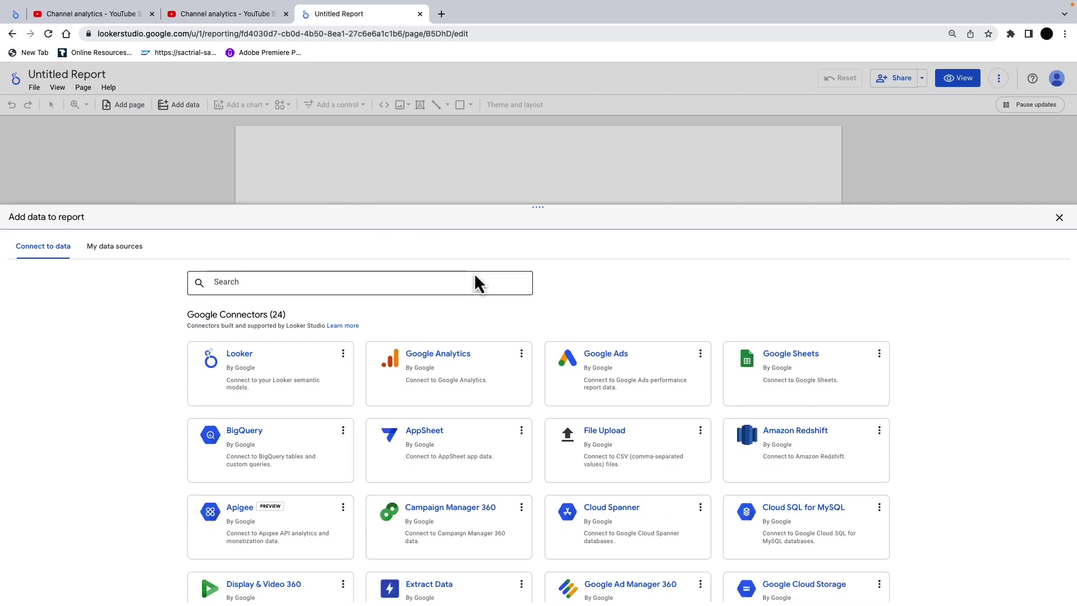
scroll(502, 331, "down", 3)
scroll(502, 331, "down", 2)
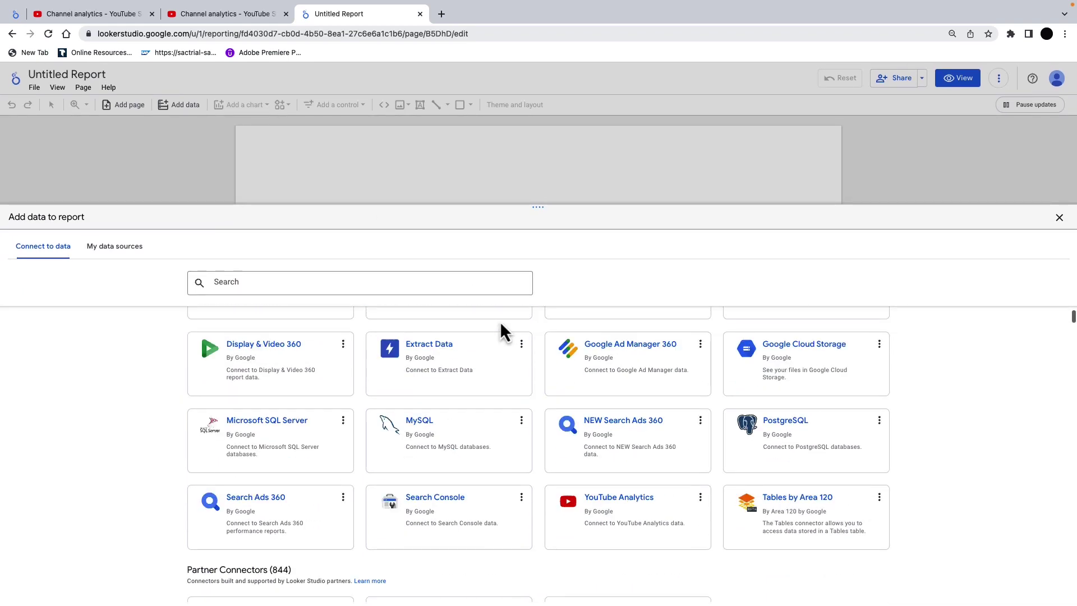
left_click(620, 509)
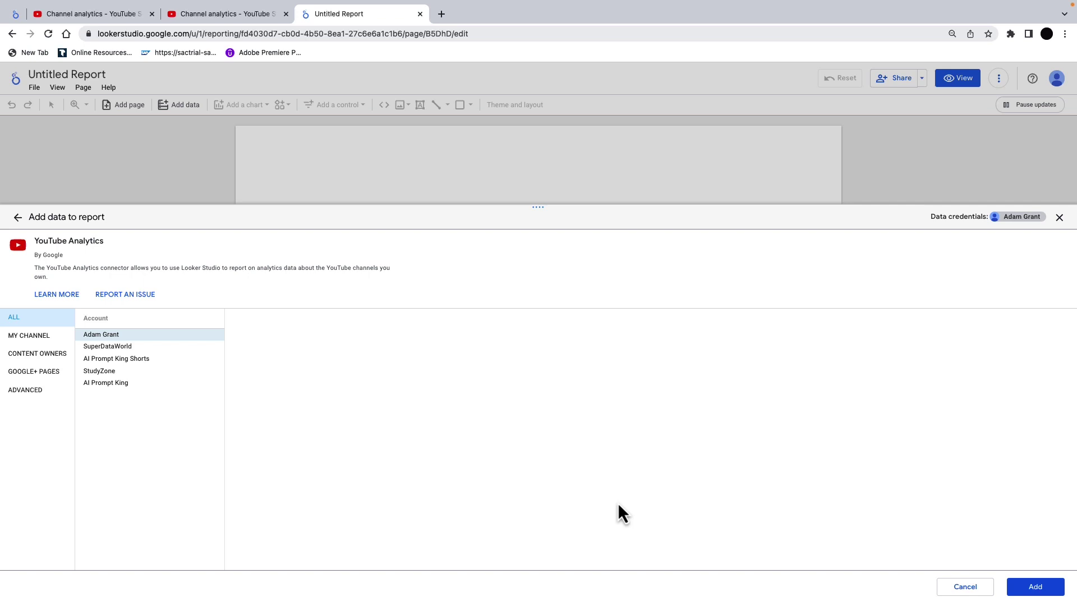
left_click(112, 347)
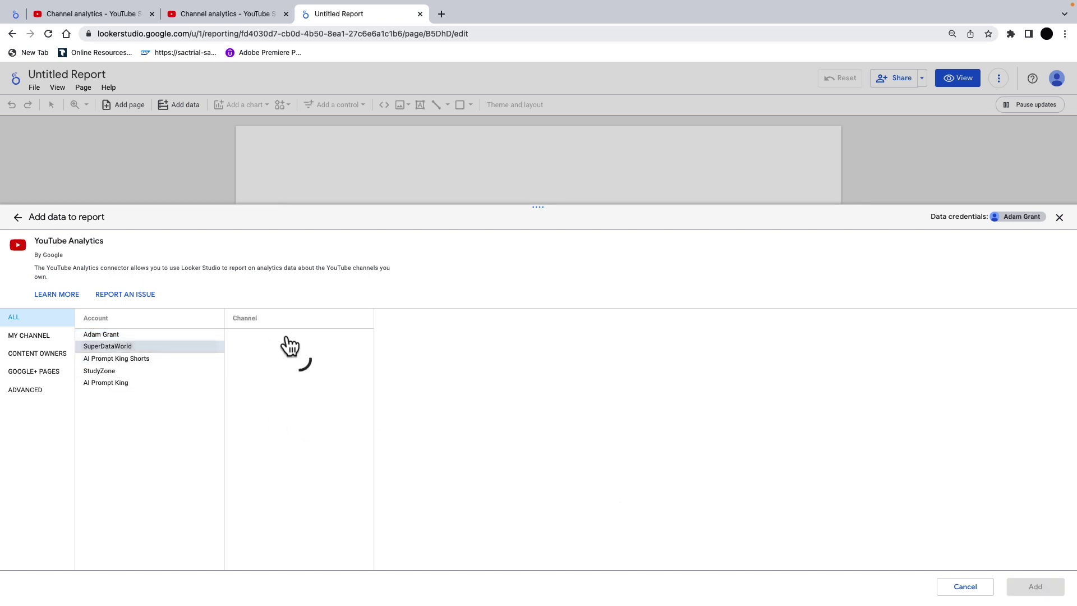
left_click(272, 340)
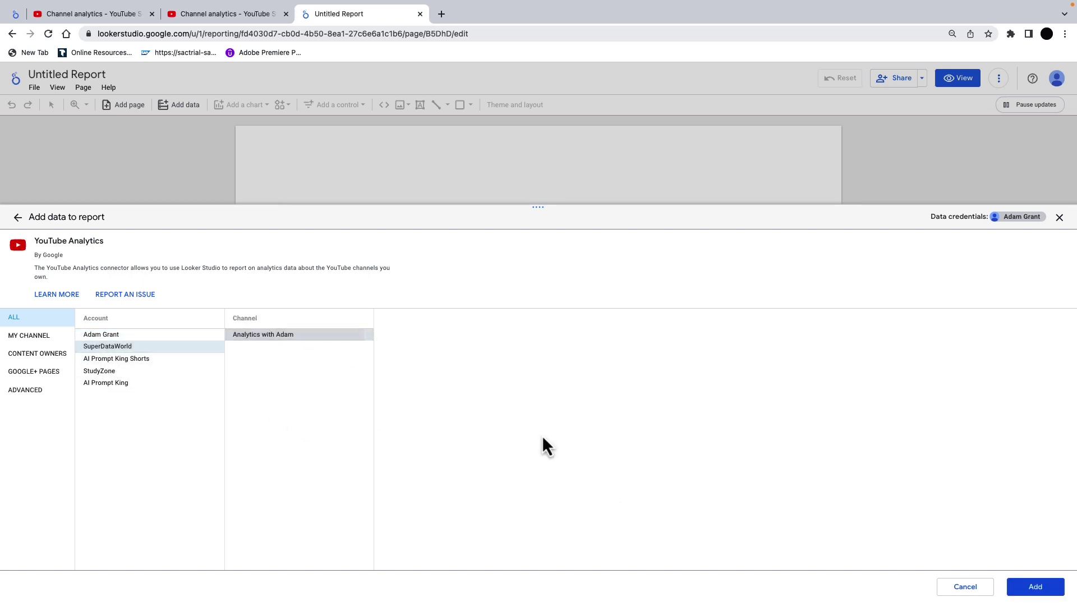
left_click(1060, 592)
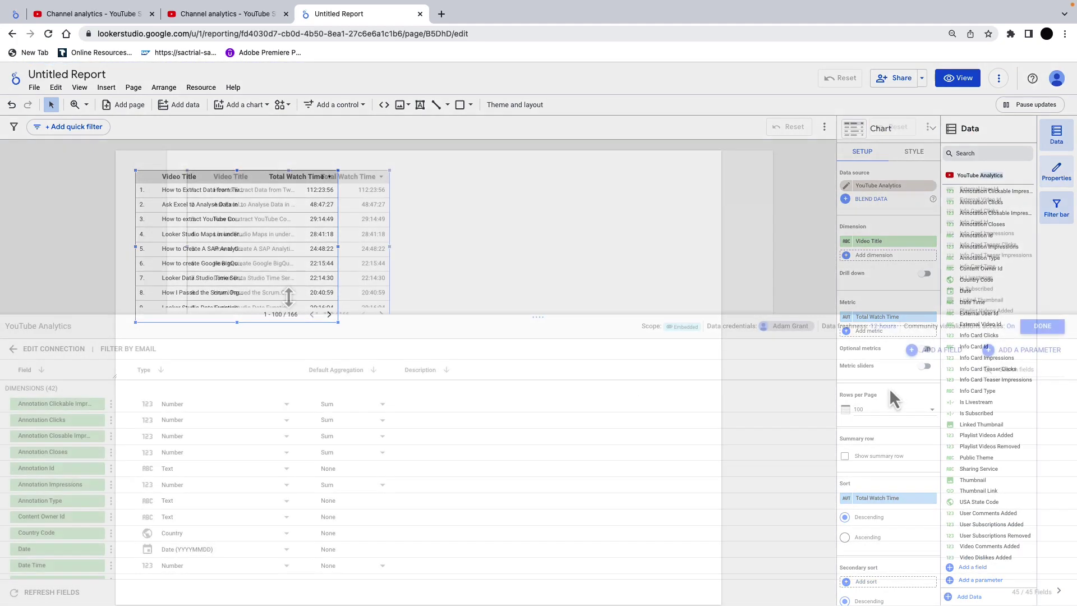
Review the data source's 42 dimensions and 3 metrics and start a new calculated field
scroll(101, 323, "down", 5)
scroll(79, 344, "up", 5)
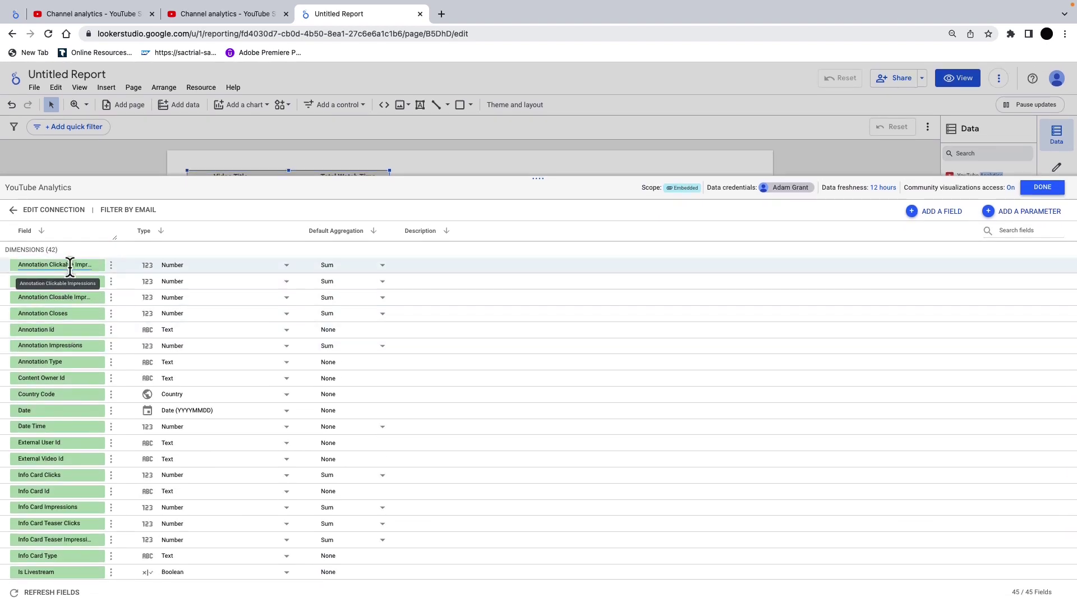
scroll(72, 273, "down", 3)
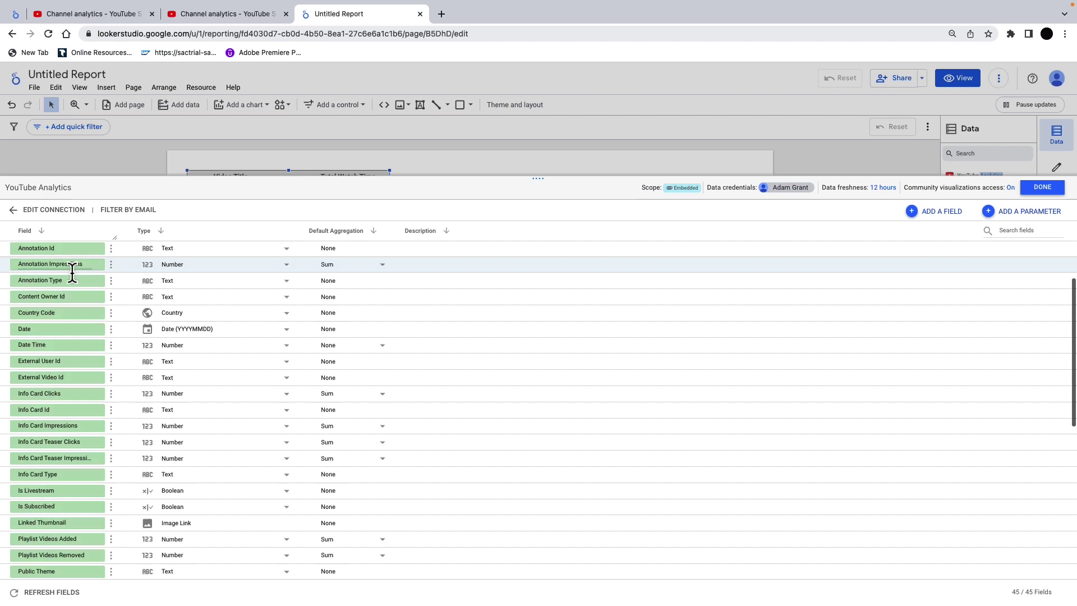
scroll(72, 273, "down", 5)
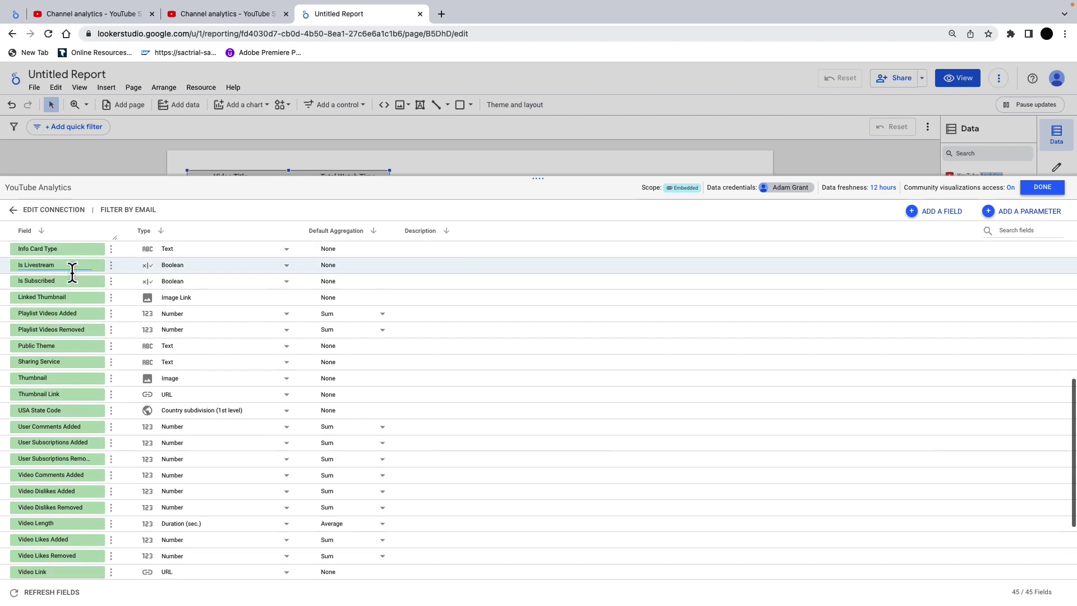
scroll(72, 273, "down", 1)
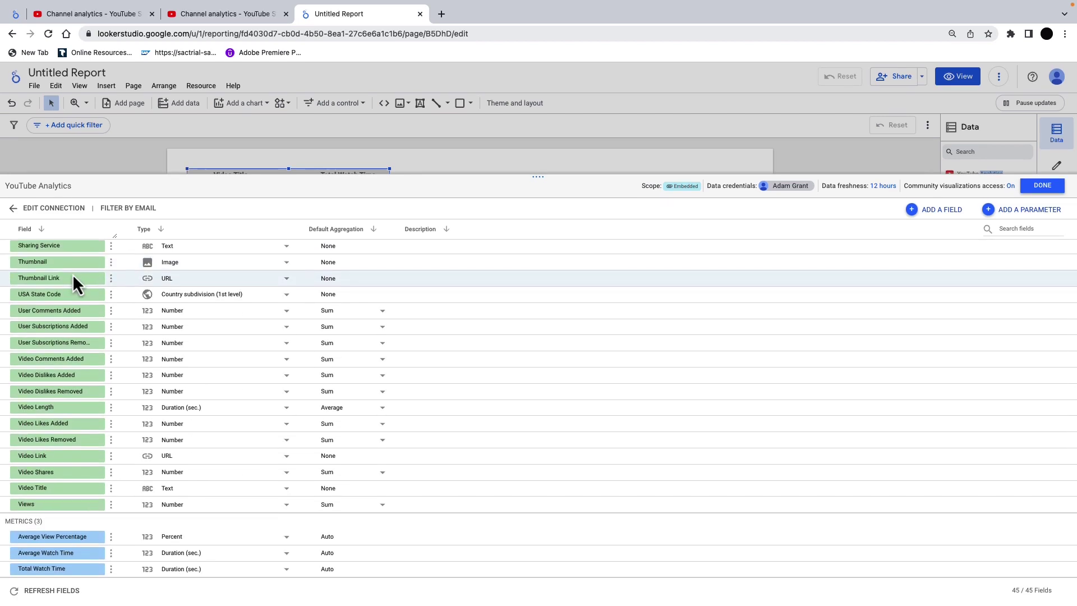
scroll(72, 274, "up", 10)
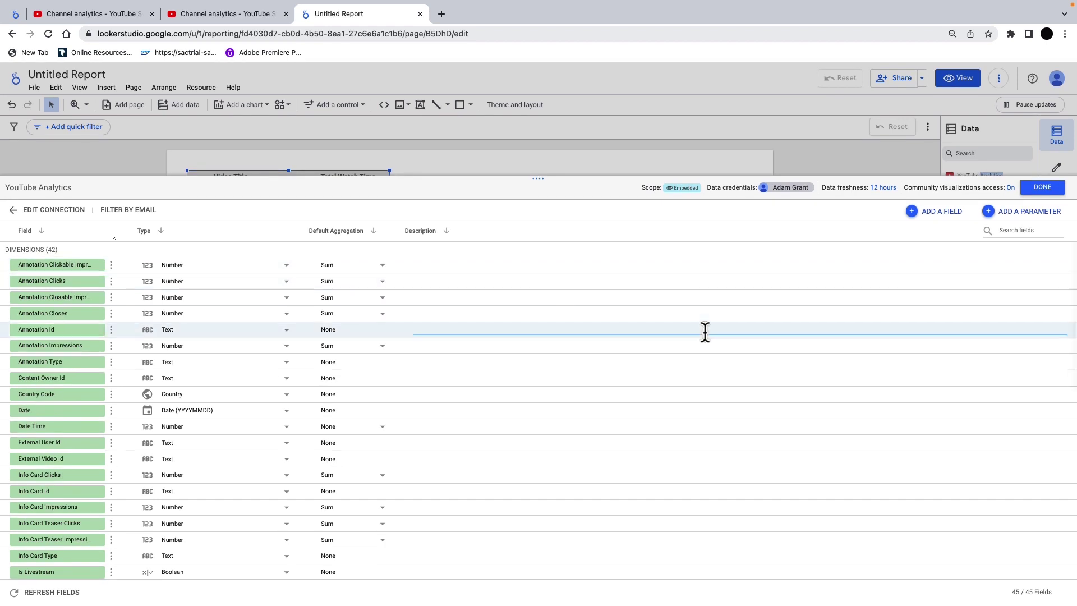
left_click(933, 213)
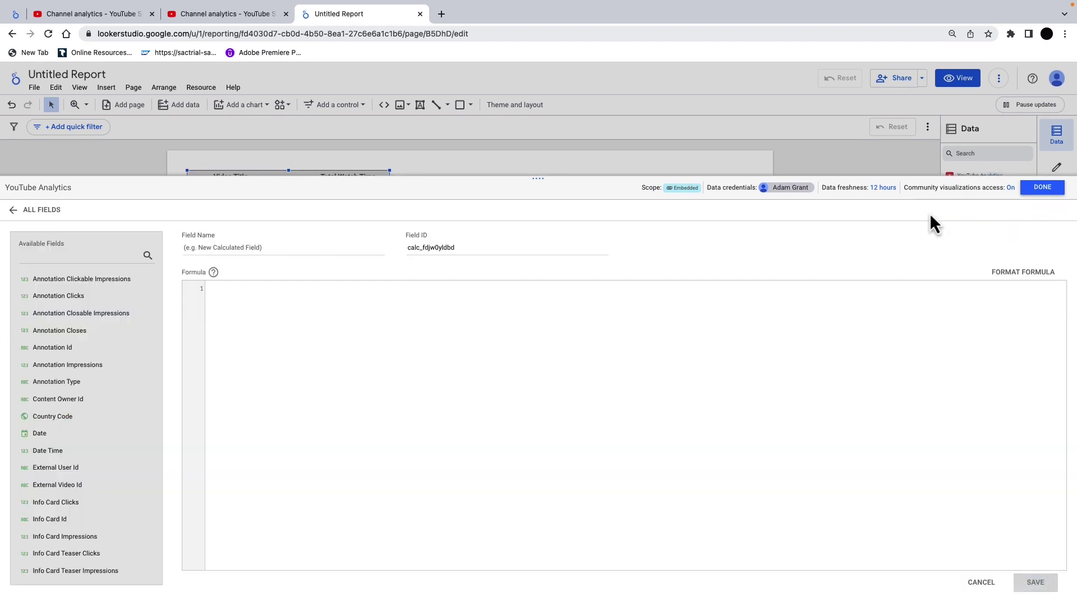
scroll(68, 300, "down", 3)
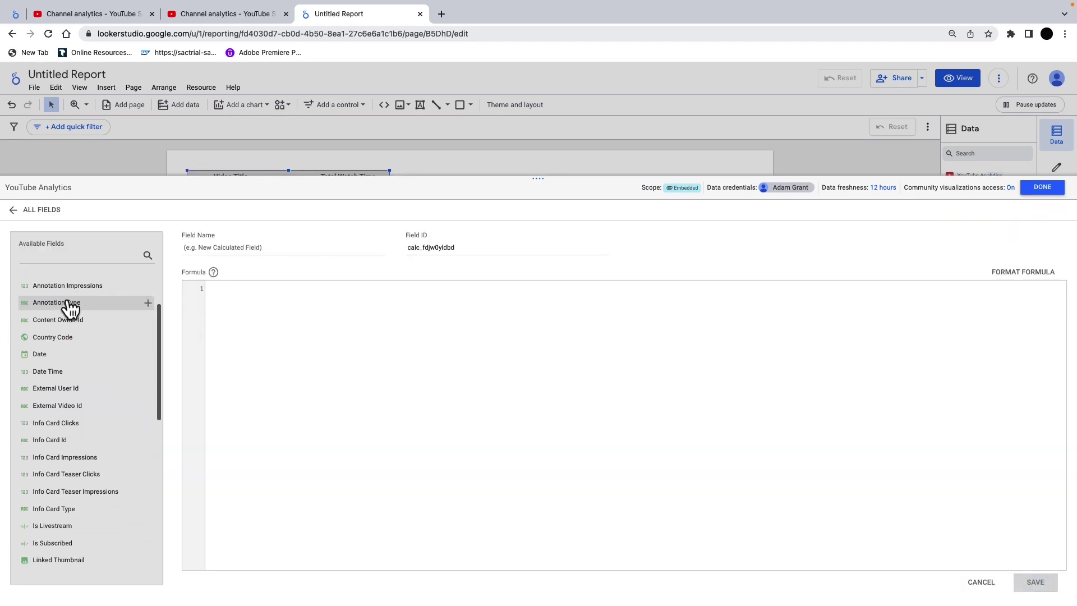
scroll(67, 306, "down", 2)
Upload the YouTube Analytics banner image and stretch it across the full page width
key("Escape")
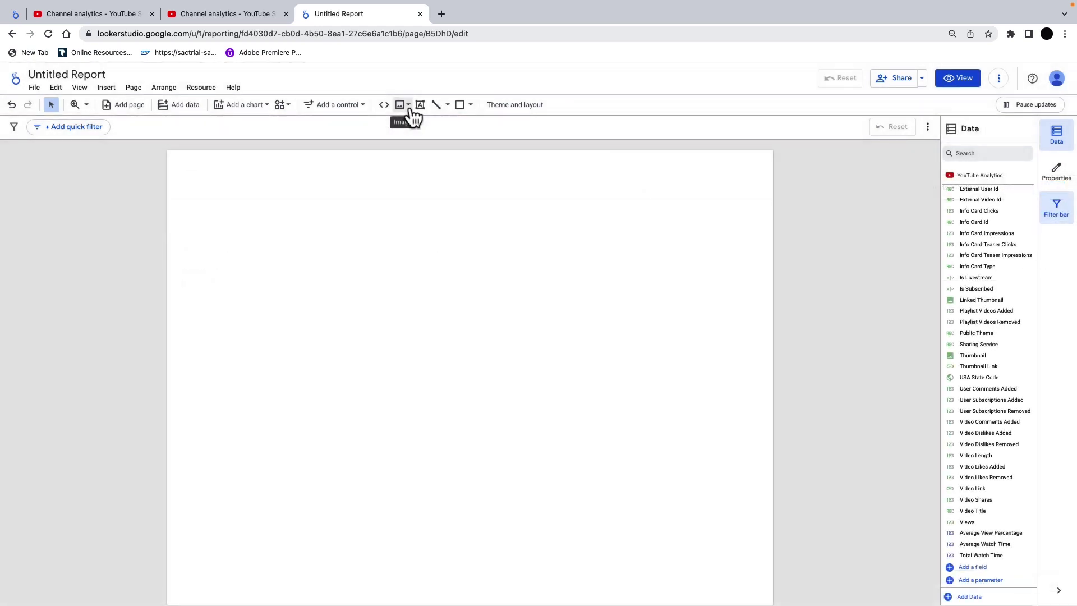
left_click(409, 109)
left_click(439, 129)
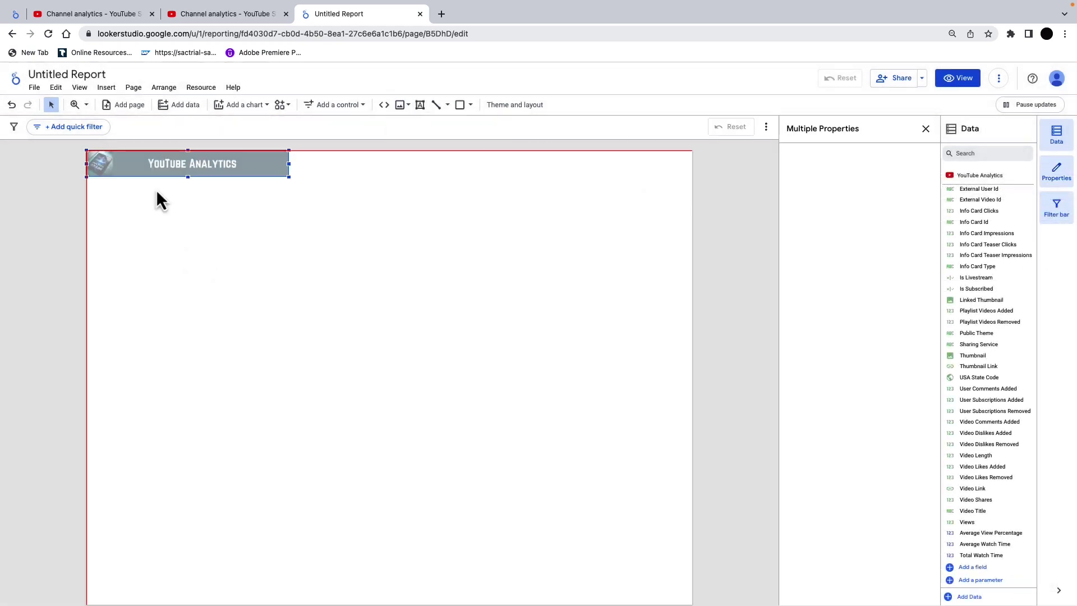
left_click_drag(310, 169, 719, 268)
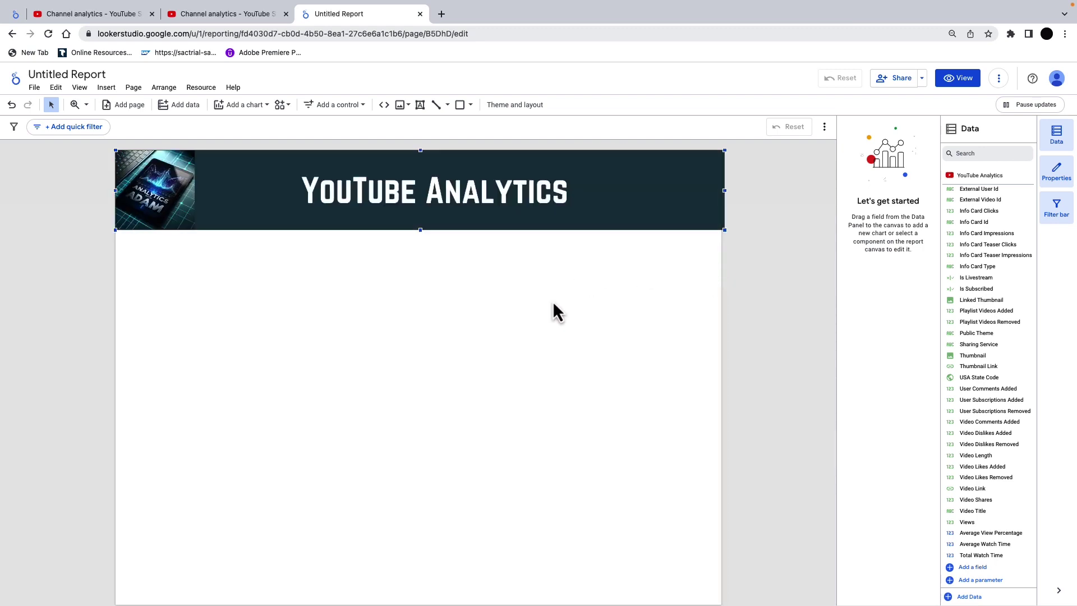
left_click(269, 259)
scroll(269, 259, "down", 1)
Place a date range control under the banner set to Oct 20, 2023 - Nov 2, 2023
left_click(361, 107)
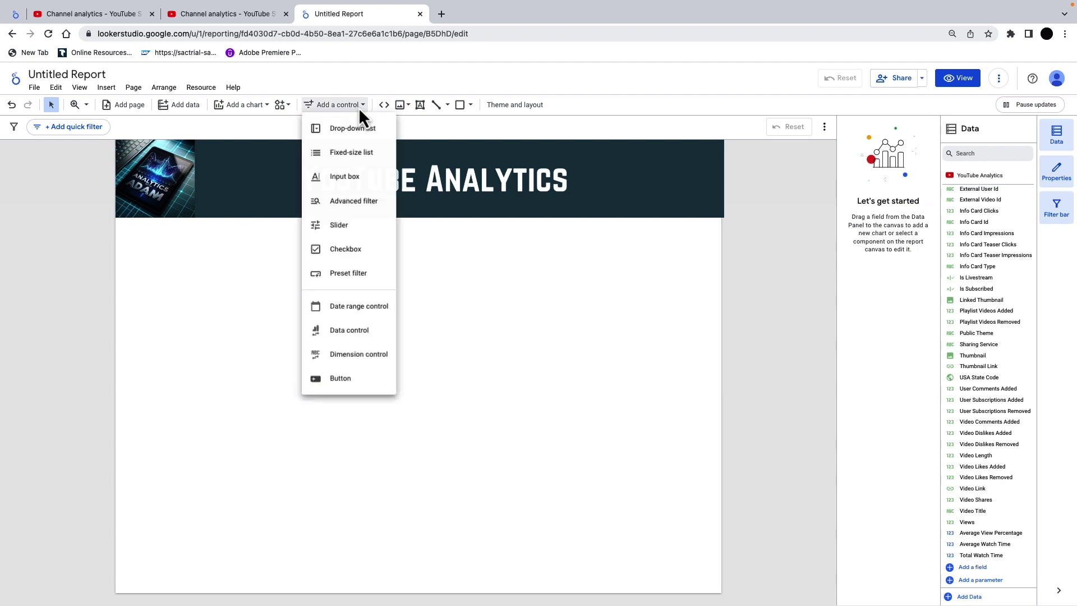
left_click(352, 307)
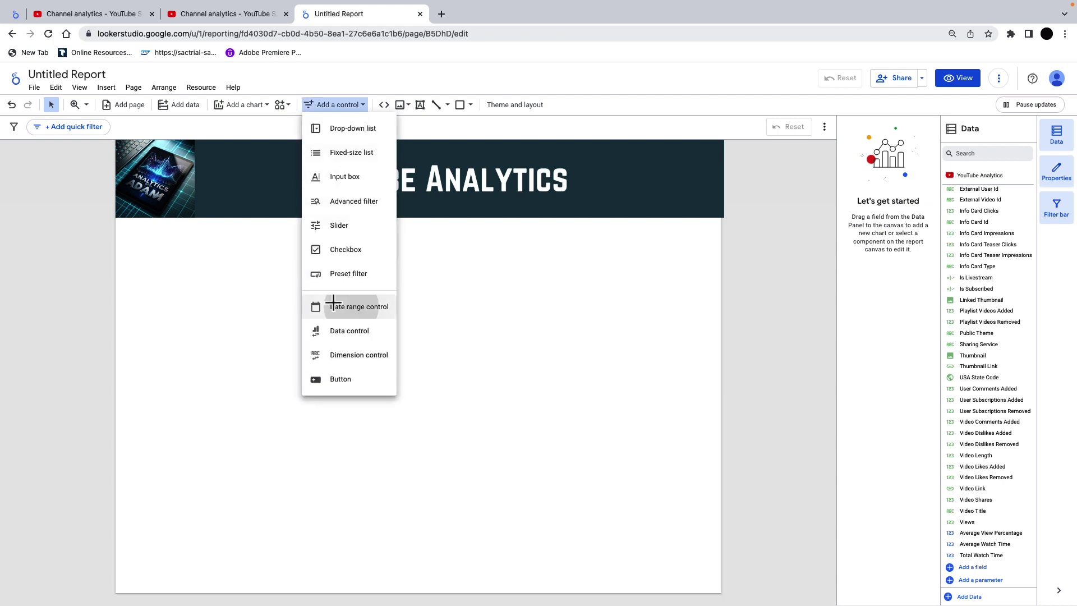
left_click(138, 238)
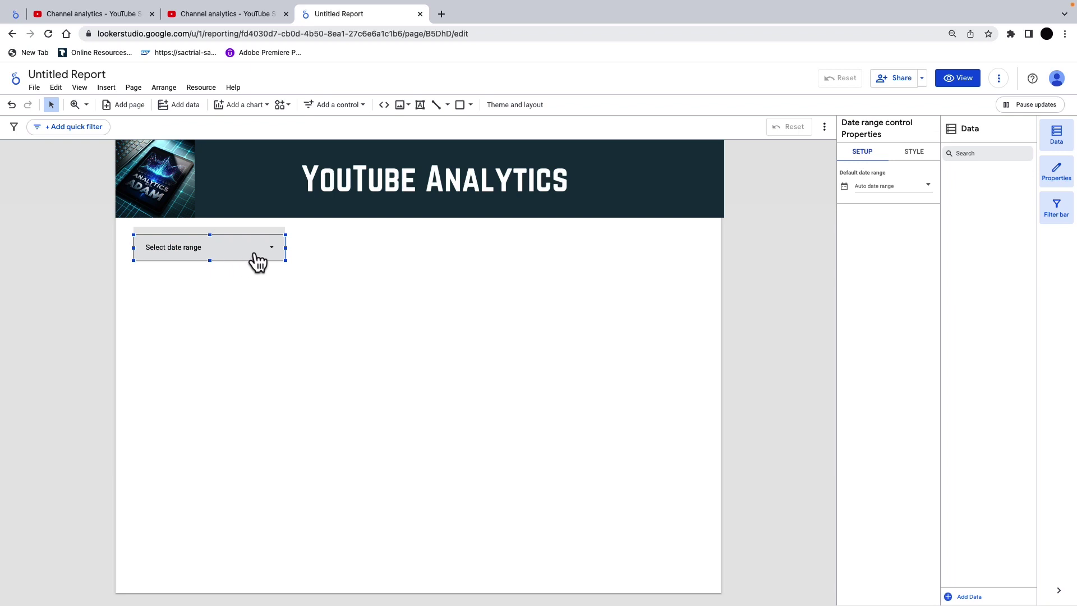
left_click(273, 262)
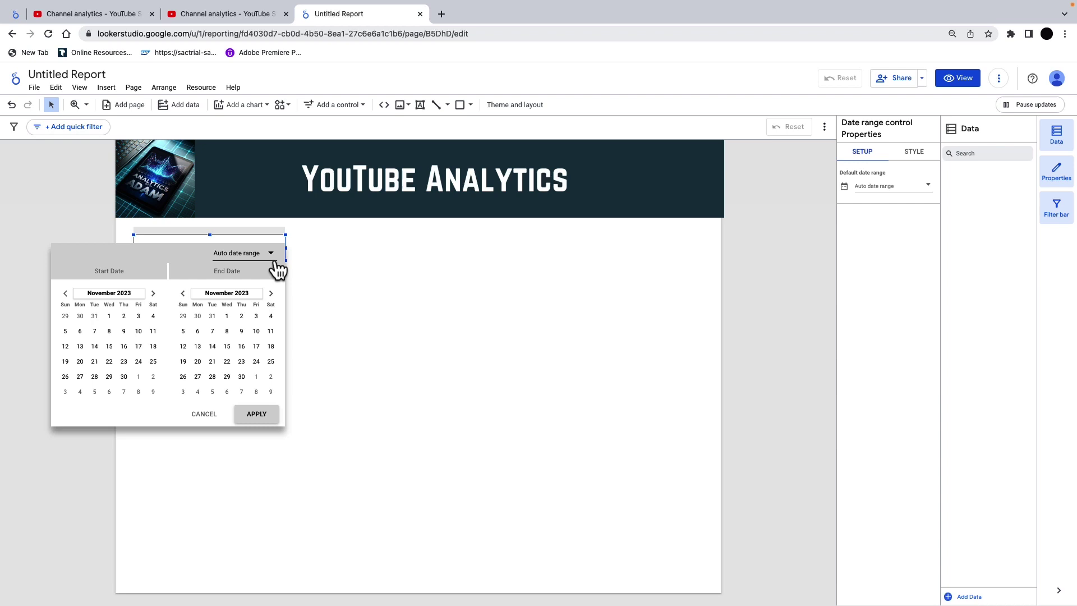
left_click(273, 255)
scroll(265, 240, "up", 10)
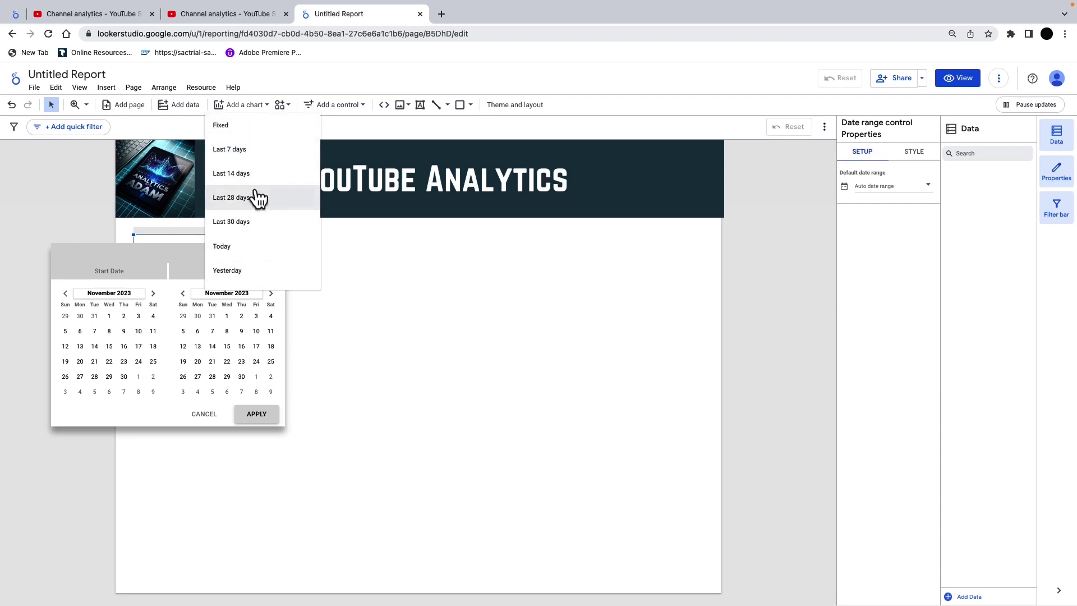
scroll(258, 218, "down", 5)
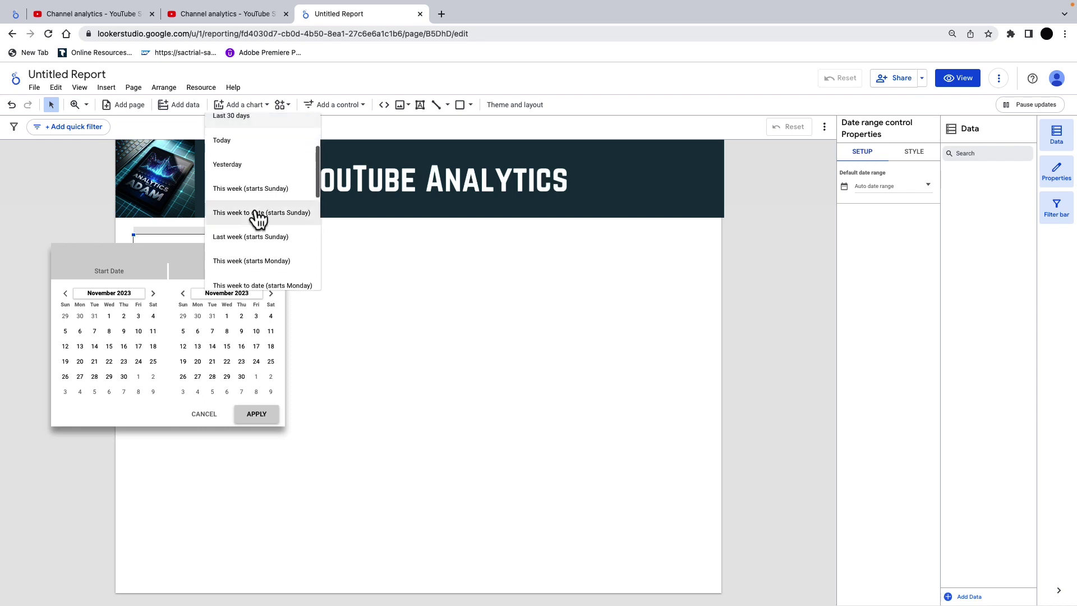
scroll(258, 219, "down", 8)
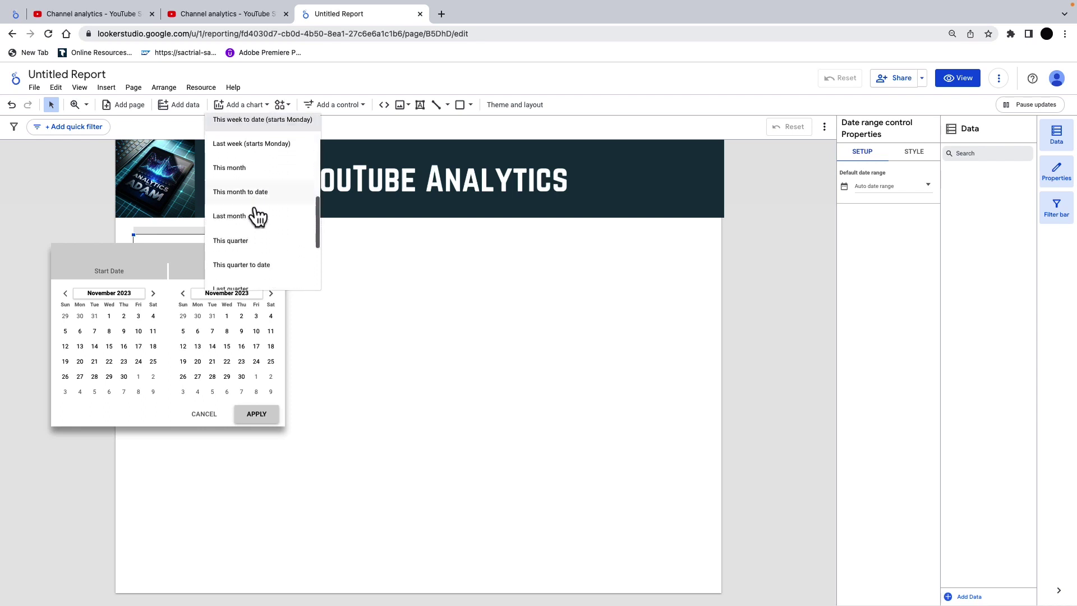
left_click(355, 298)
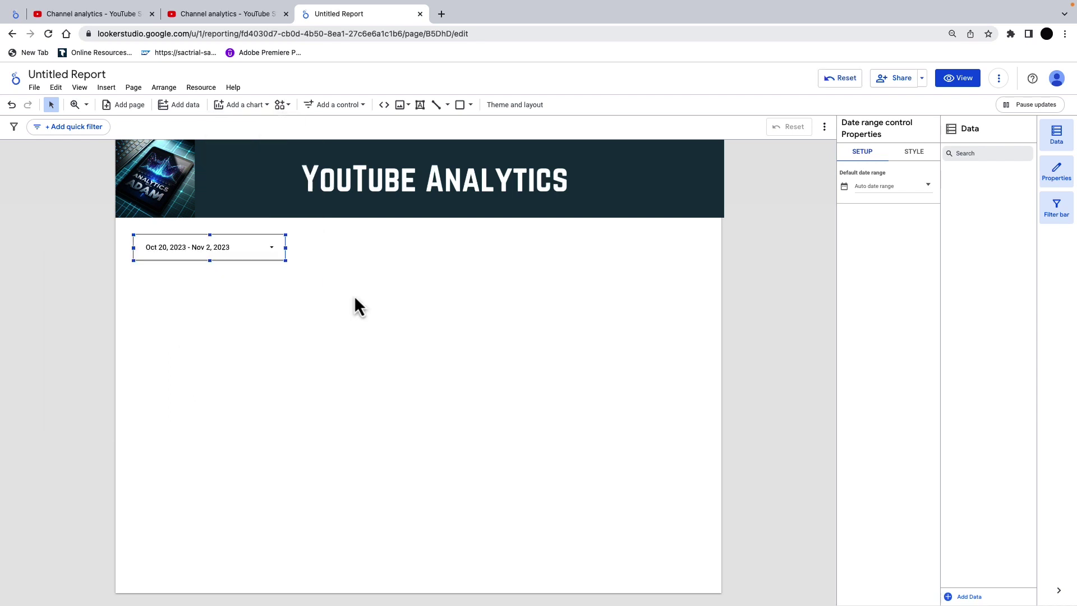
Apply the Edge theme and customize its report background to white
left_click(515, 107)
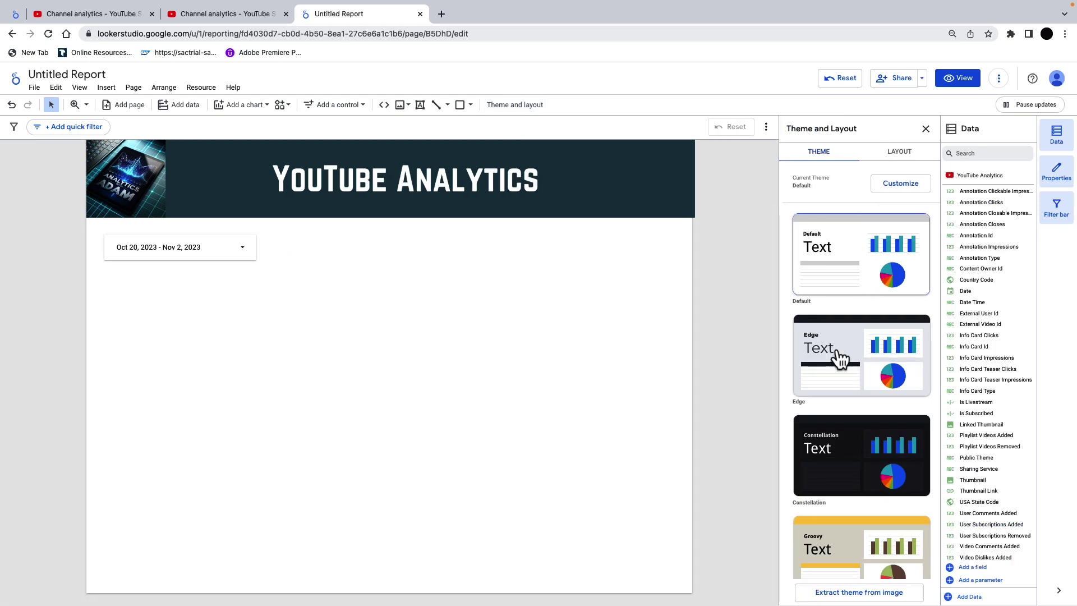
left_click(842, 359)
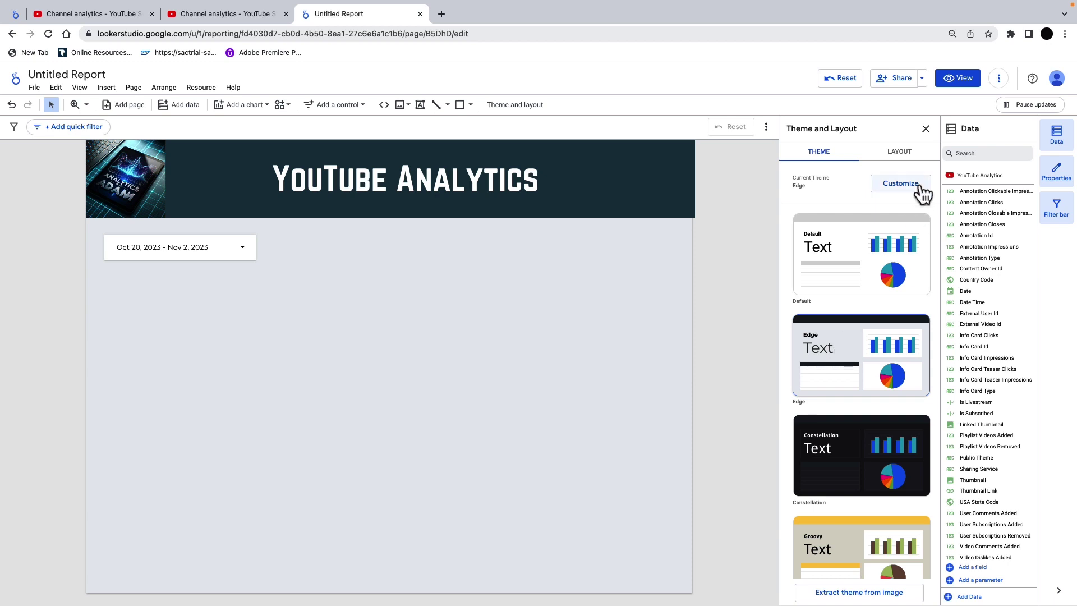
left_click(903, 193)
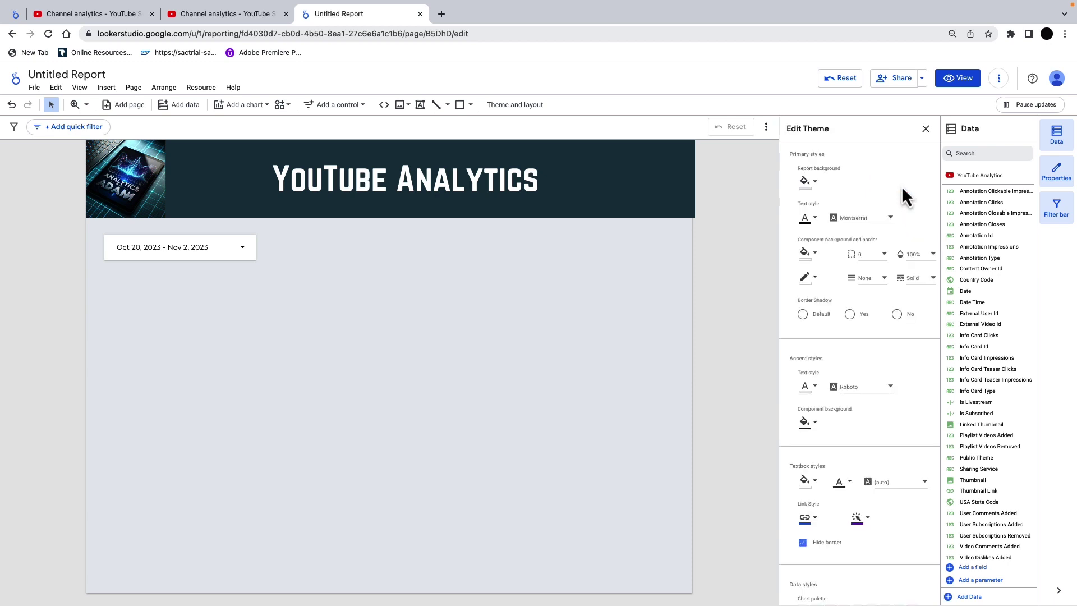
left_click(817, 184)
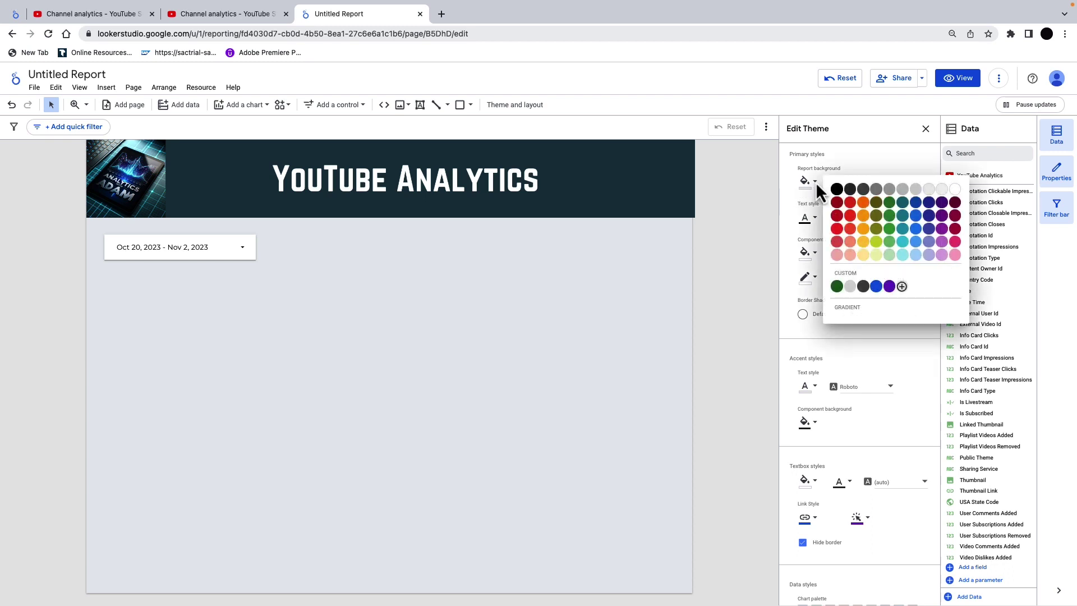
left_click(957, 190)
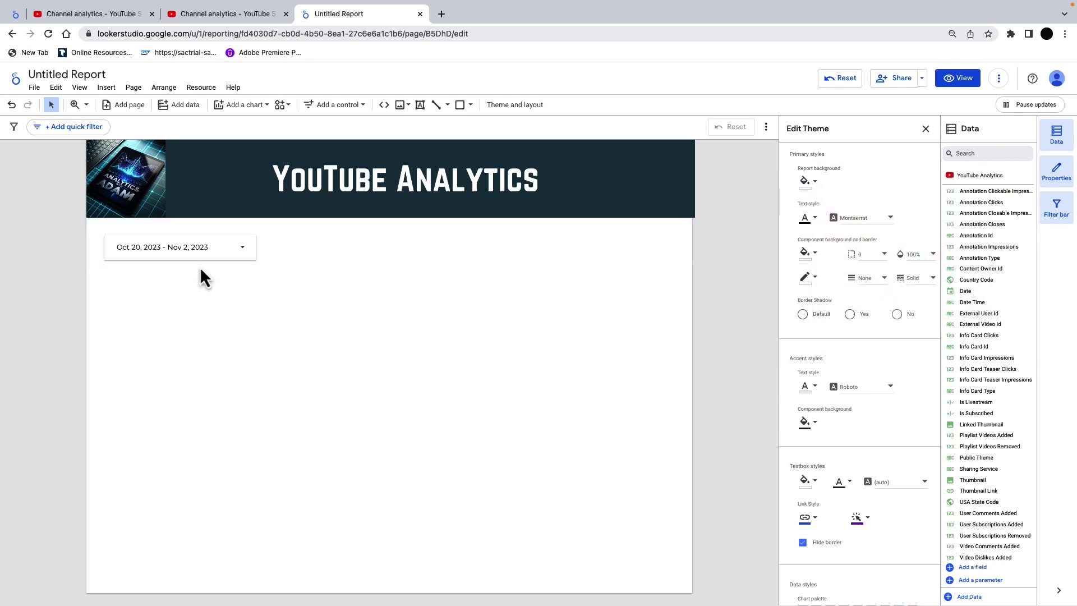
Add a Video Length slider control beside the date range, styled as a drop-down
left_click(362, 107)
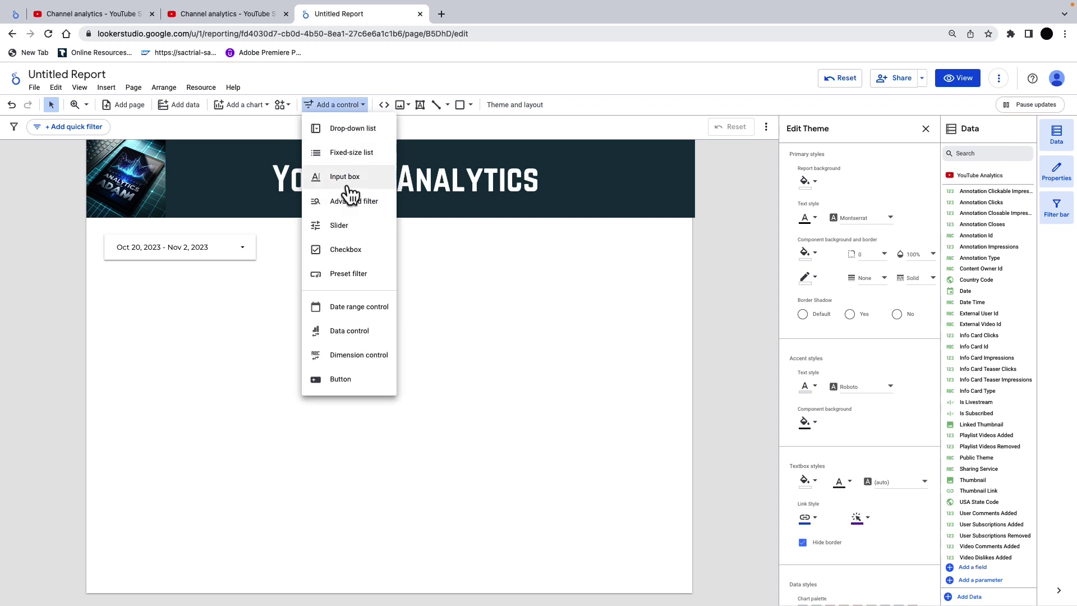
left_click(343, 226)
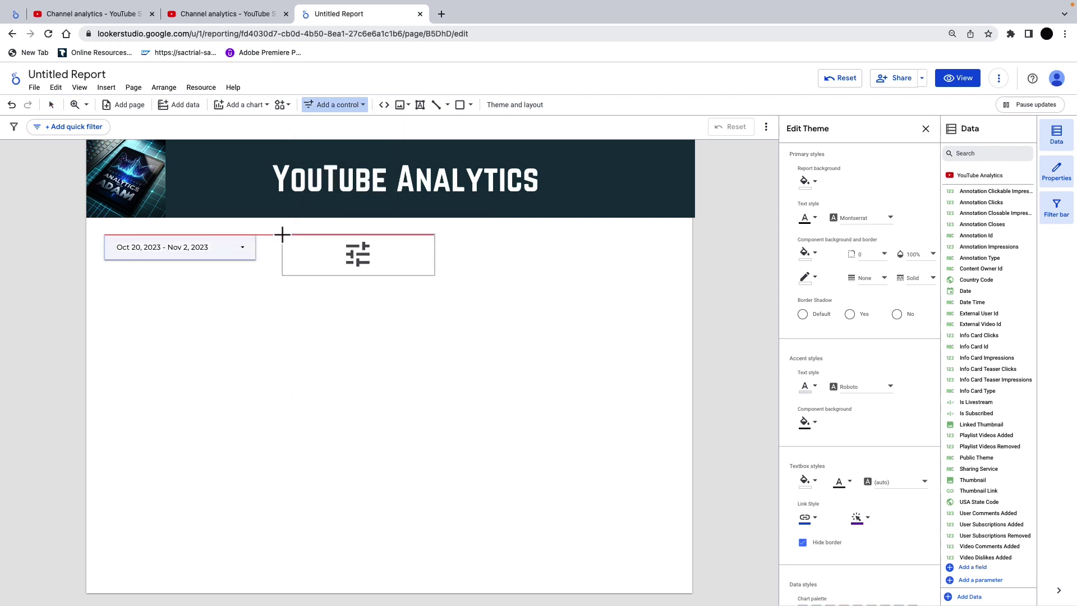
left_click(281, 234)
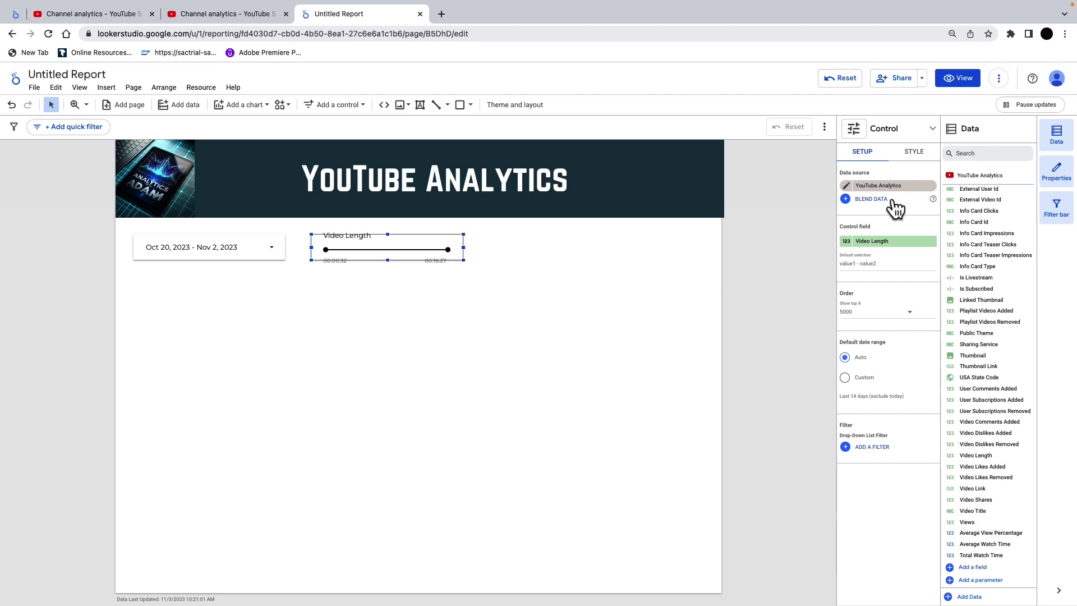
left_click(915, 152)
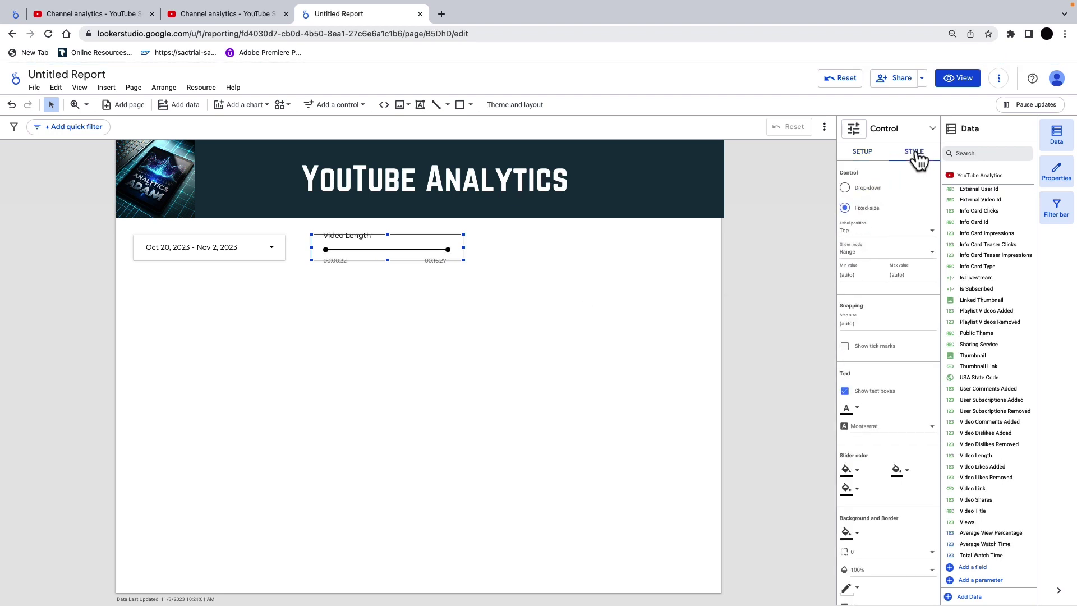
left_click(845, 188)
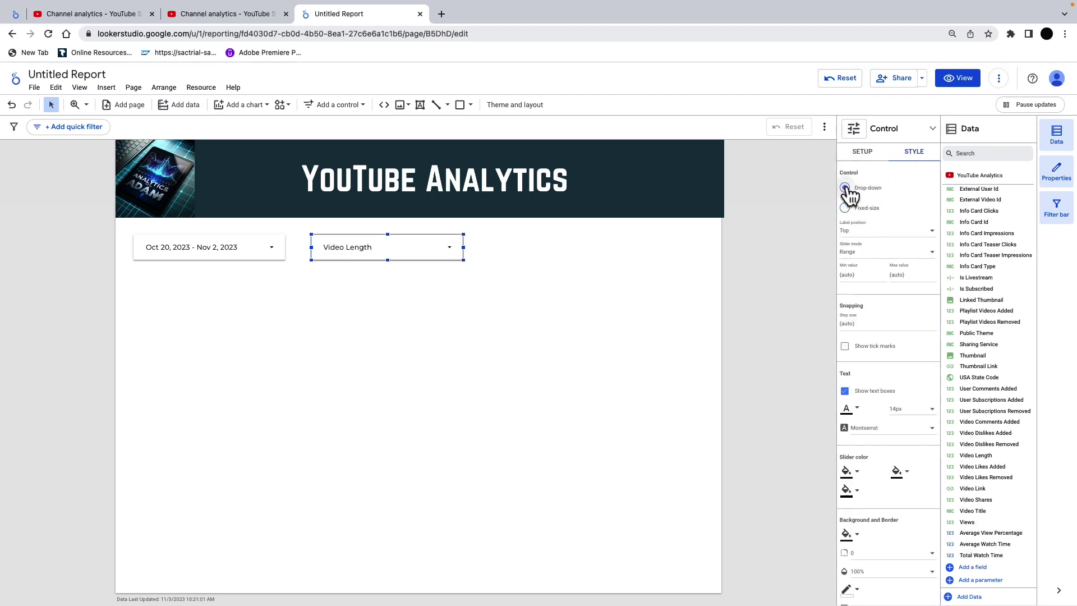
left_click(454, 248)
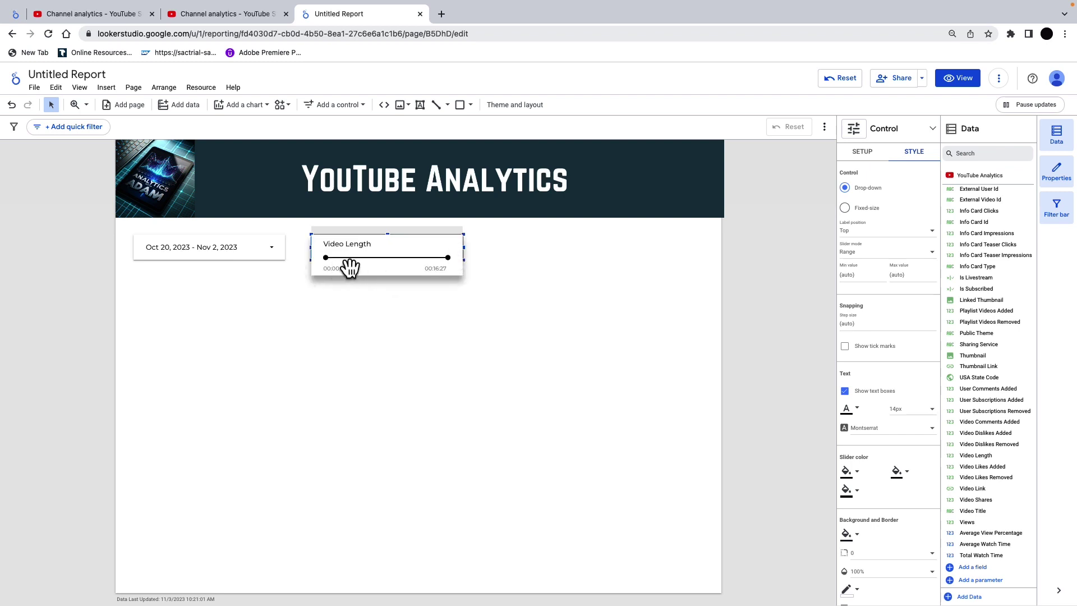
key("Escape")
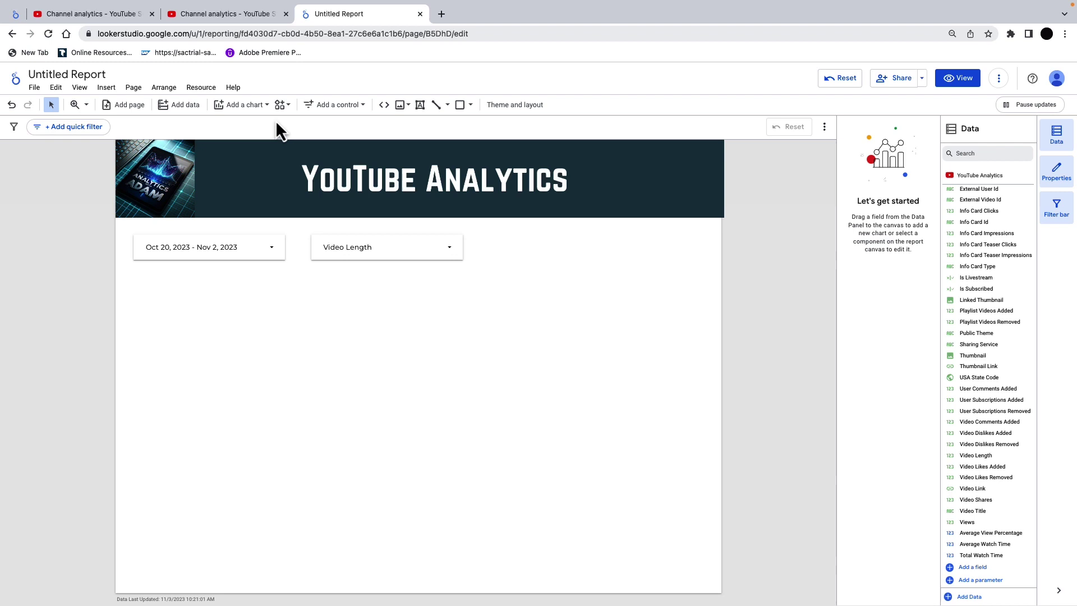
Draw a Total Watch Time scorecard below the date control with a 2px black border
left_click(268, 105)
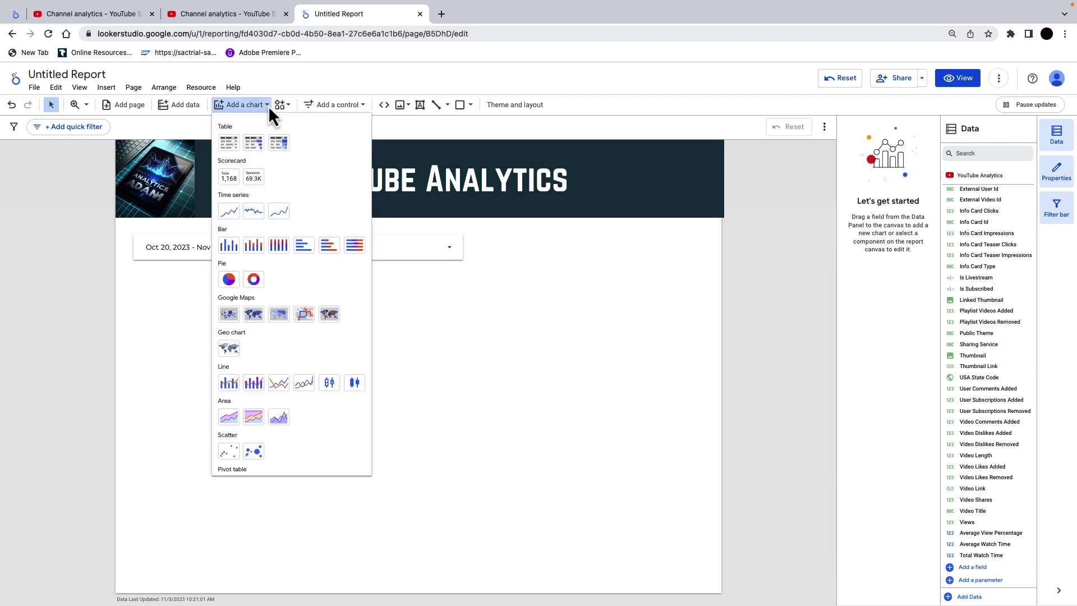
left_click(253, 178)
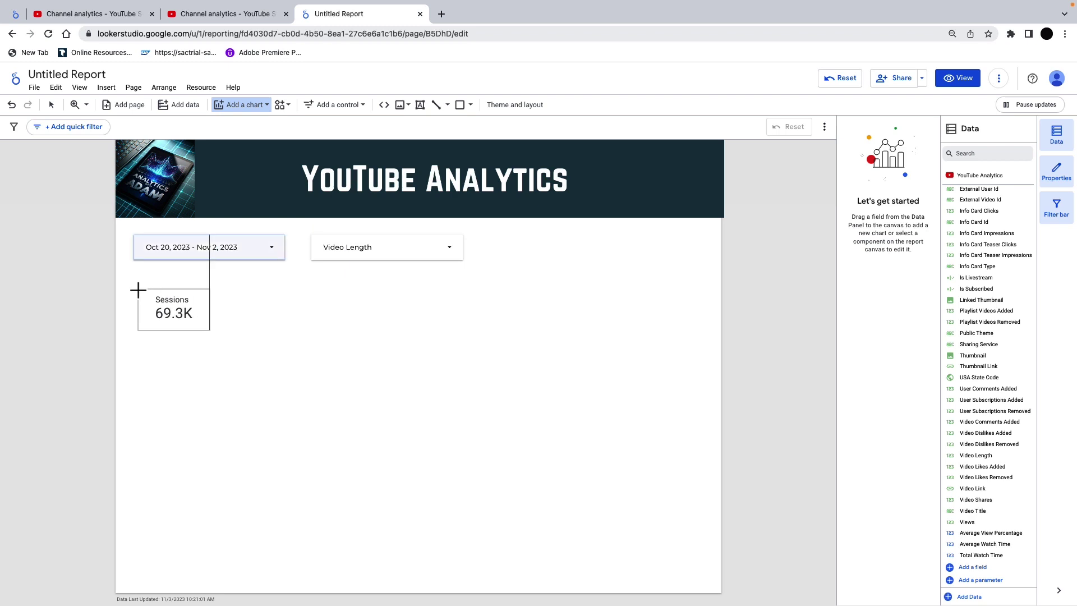
left_click_drag(134, 290, 271, 345)
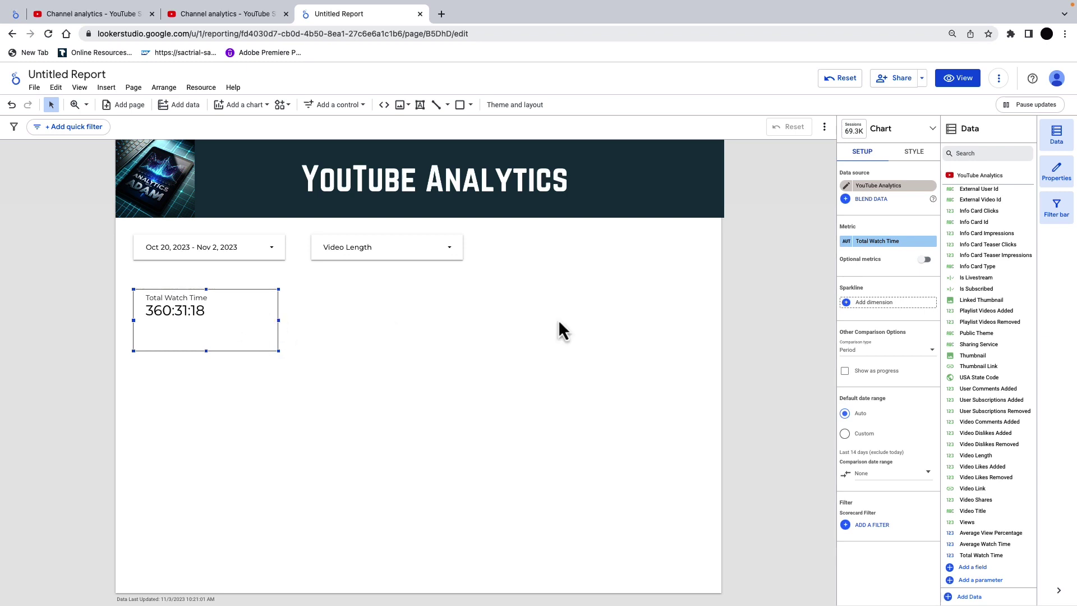
left_click(914, 157)
scroll(874, 346, "down", 5)
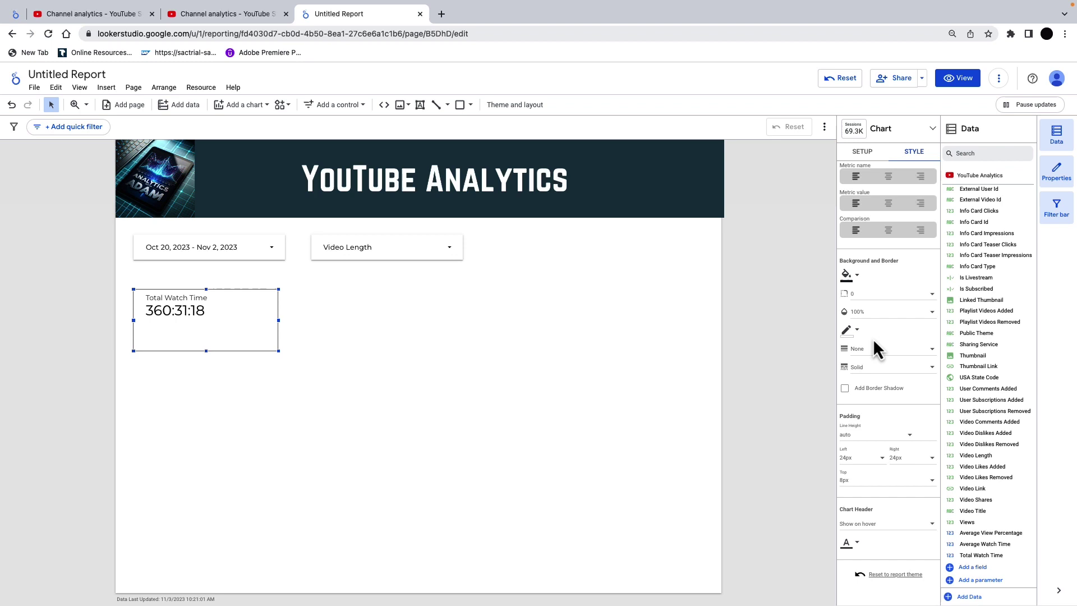
left_click(931, 352)
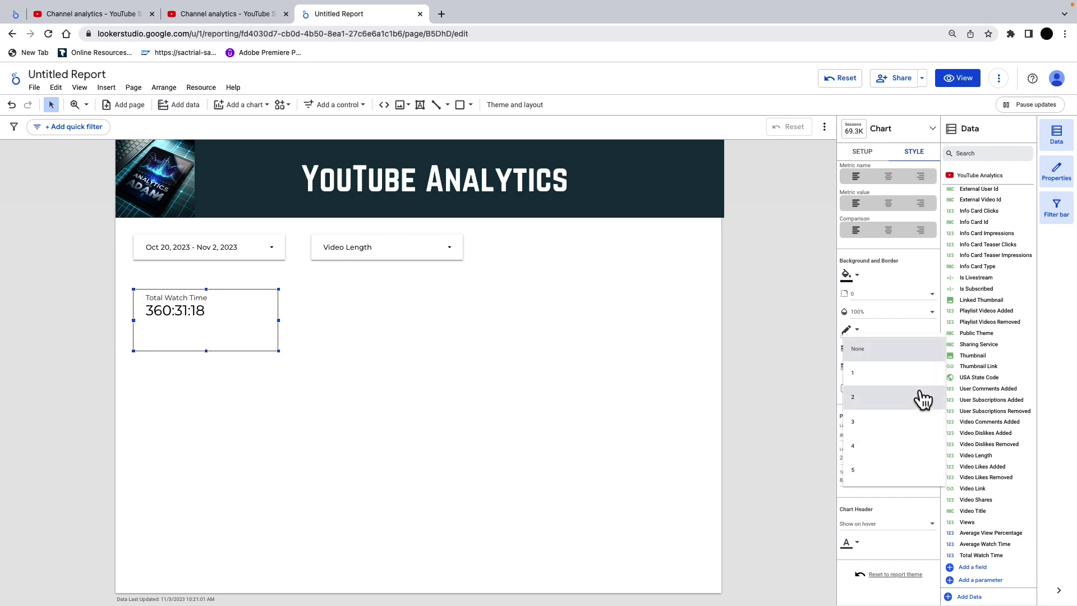
left_click(920, 396)
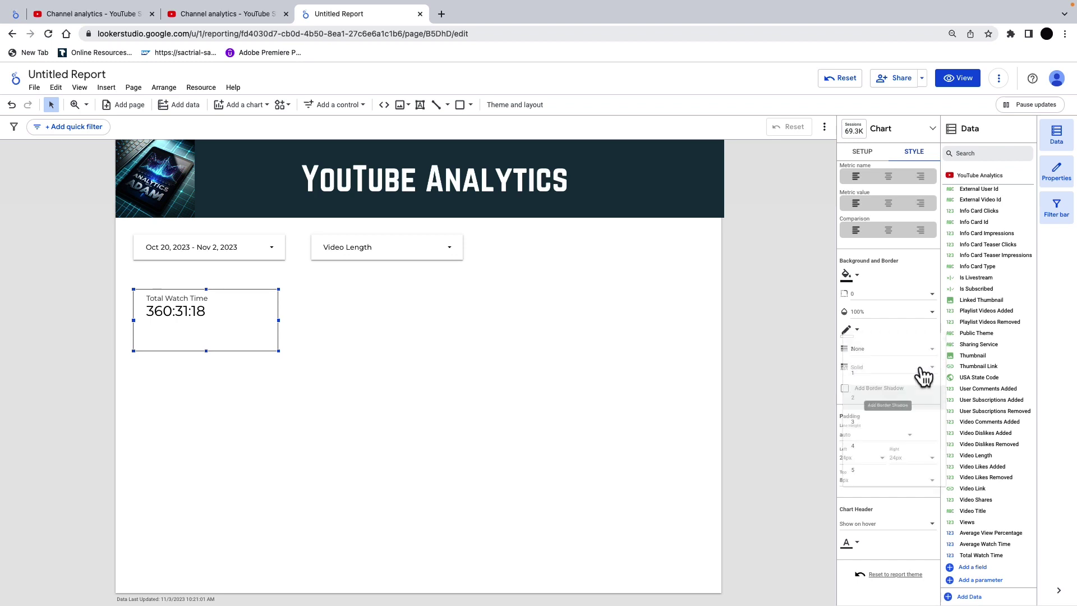
left_click(863, 337)
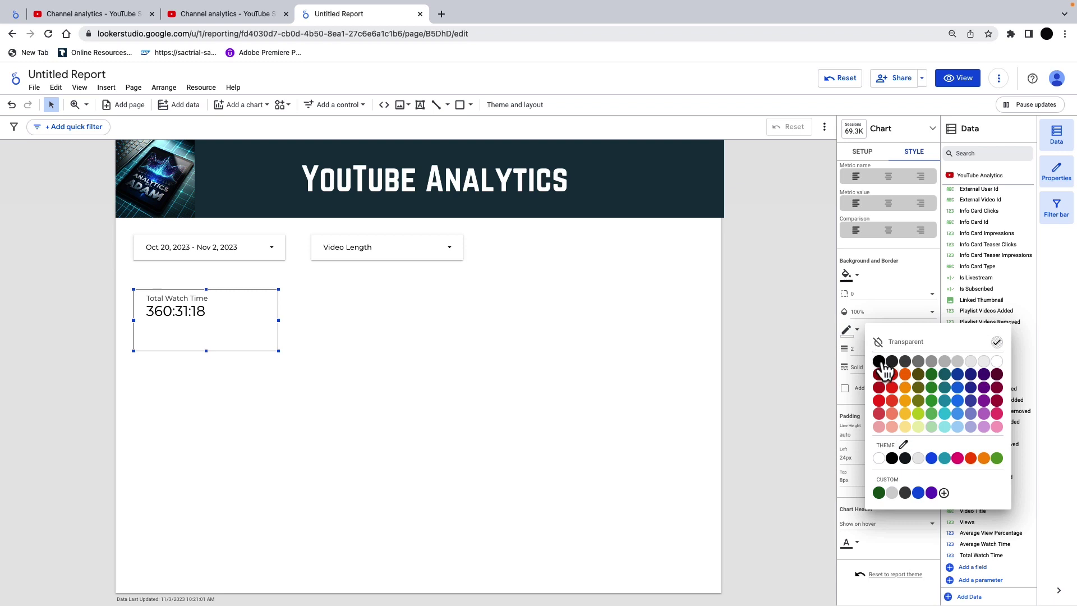
left_click(879, 361)
Centre the scorecard's metric name and value and enlarge its labels to 36px
scroll(894, 449, "up", 3)
left_click(889, 349)
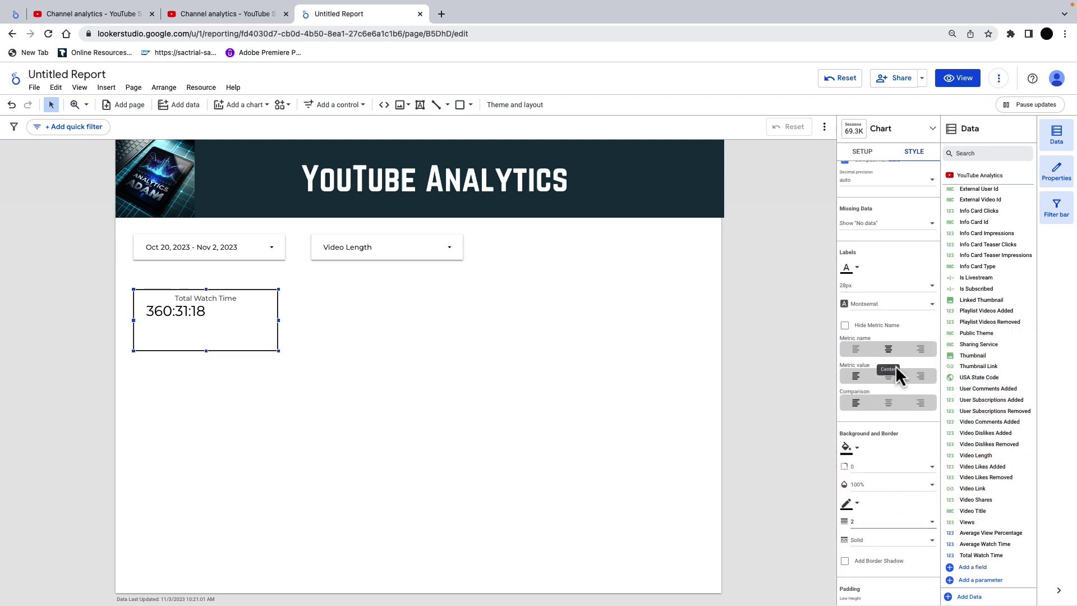
left_click(888, 377)
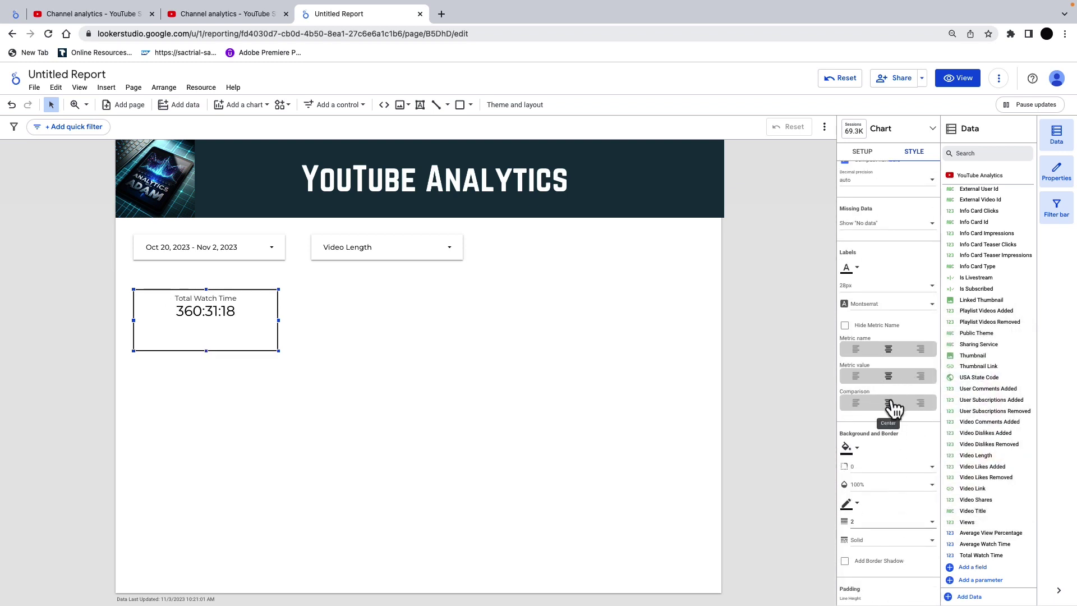
scroll(895, 370, "up", 3)
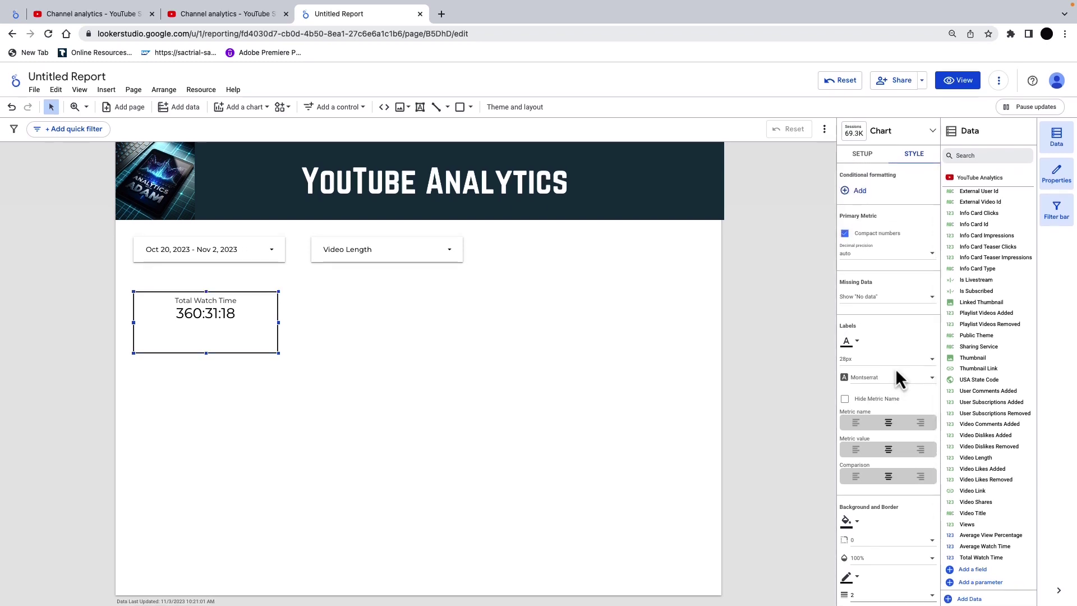
left_click(931, 358)
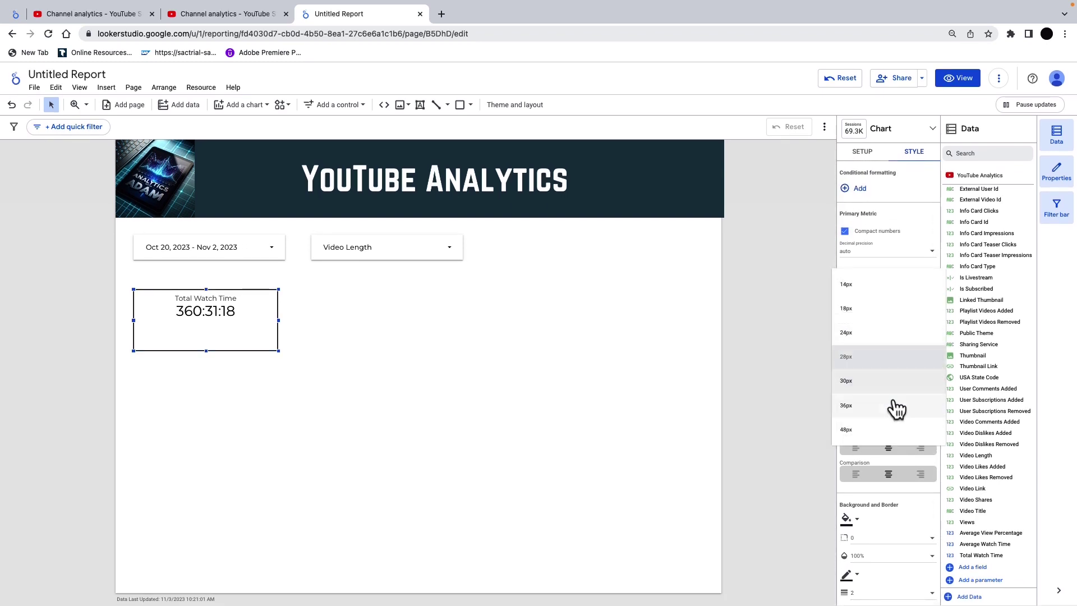
left_click(897, 408)
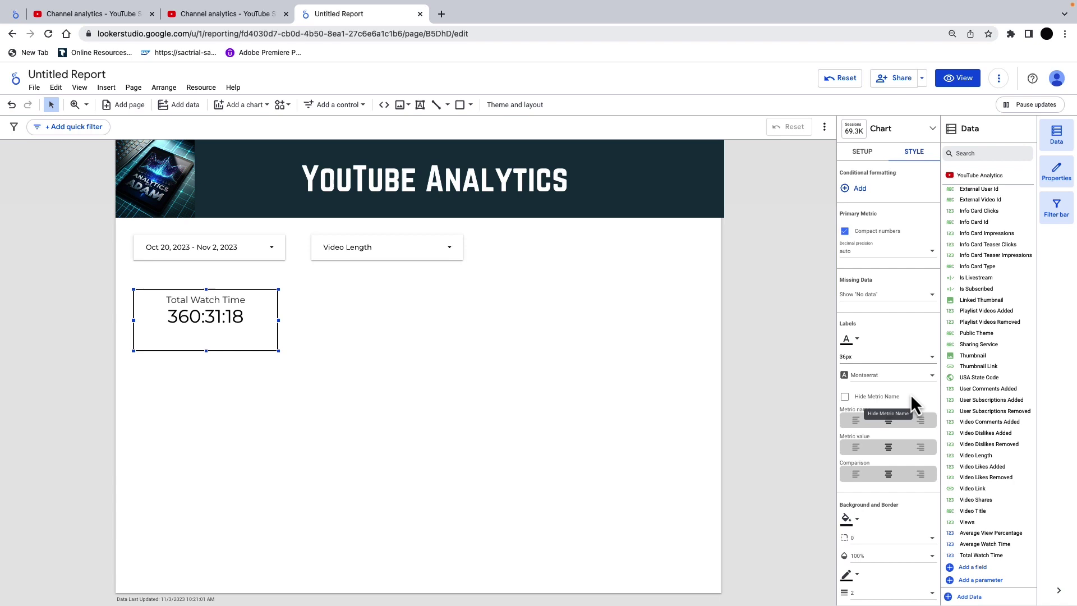
scroll(903, 385, "down", 2)
scroll(903, 385, "up", 2)
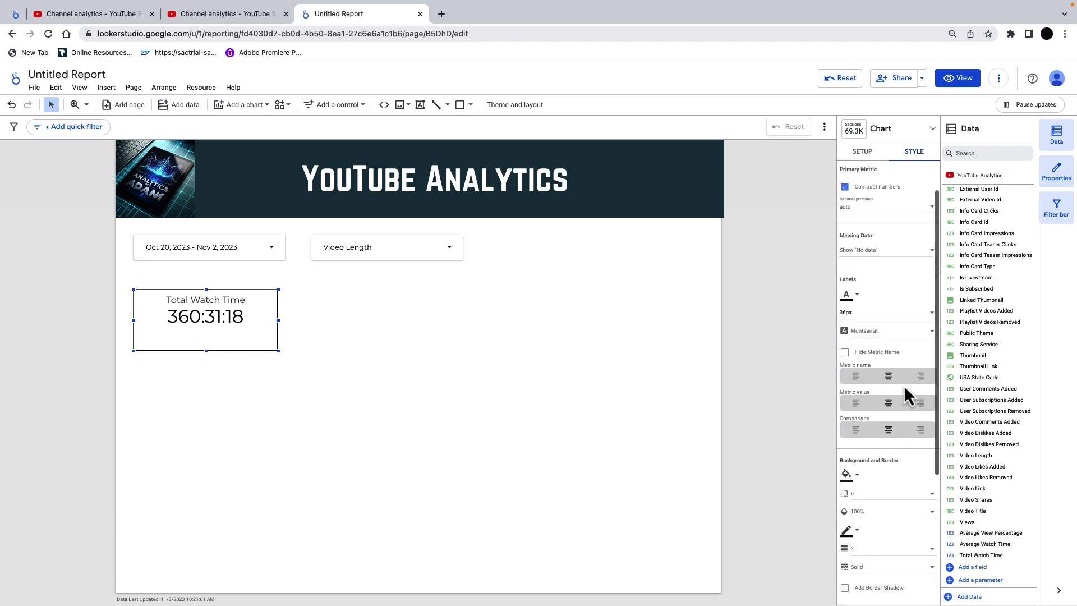
left_click(862, 152)
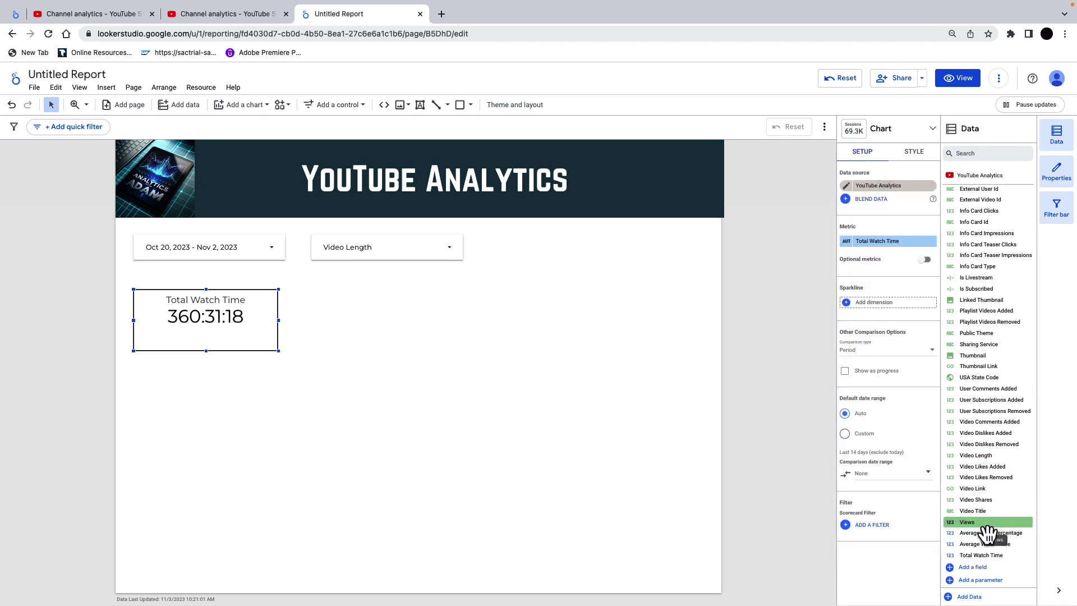
Switch the scorecard's metric to Views, compared against the previous period
left_click_drag(987, 532, 898, 245)
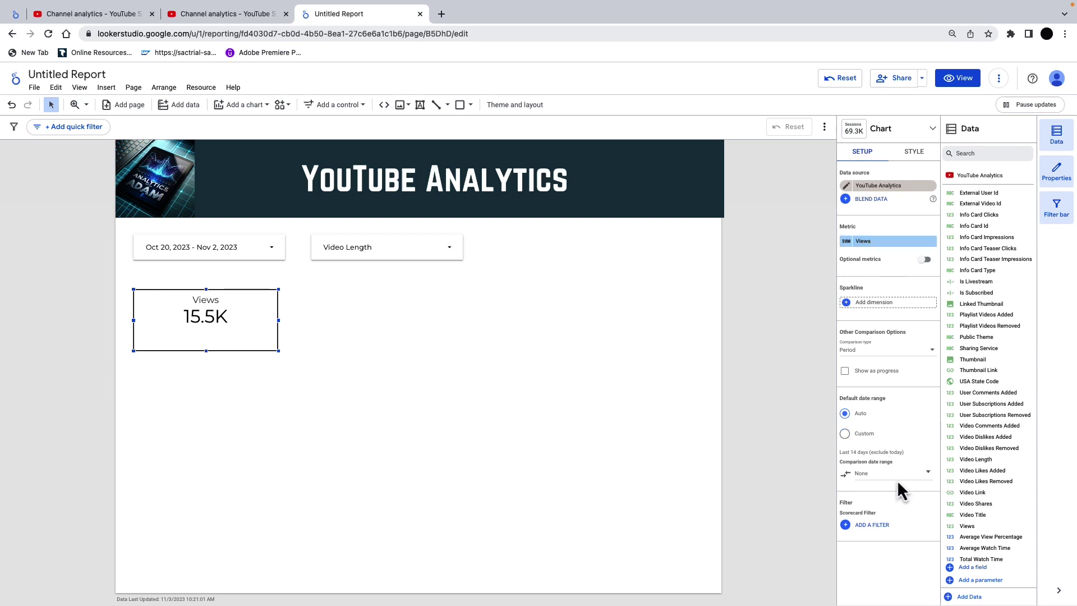
left_click(928, 473)
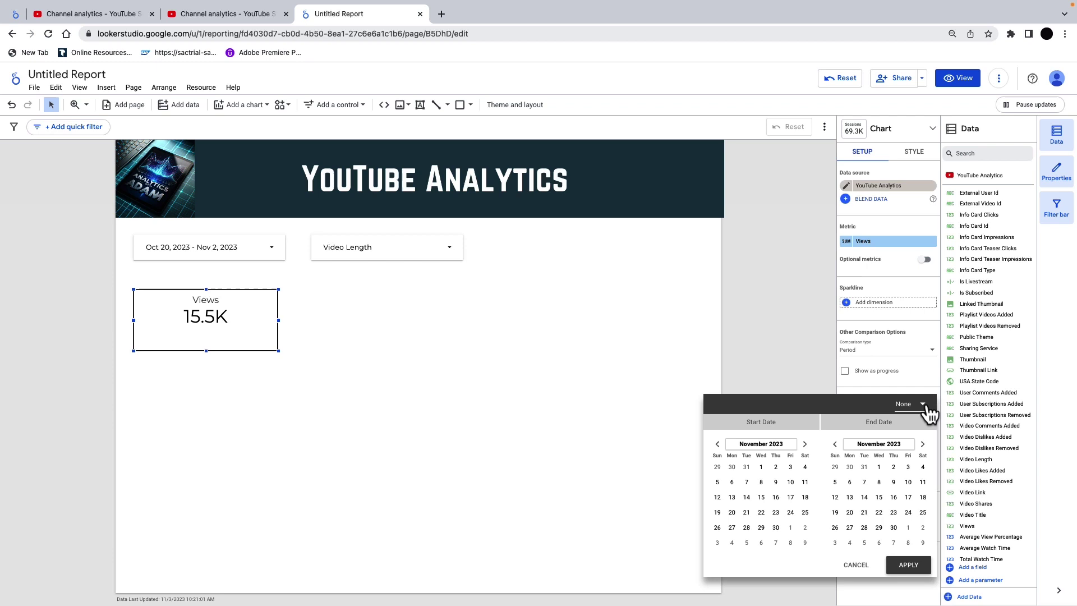
left_click(921, 404)
left_click(929, 364)
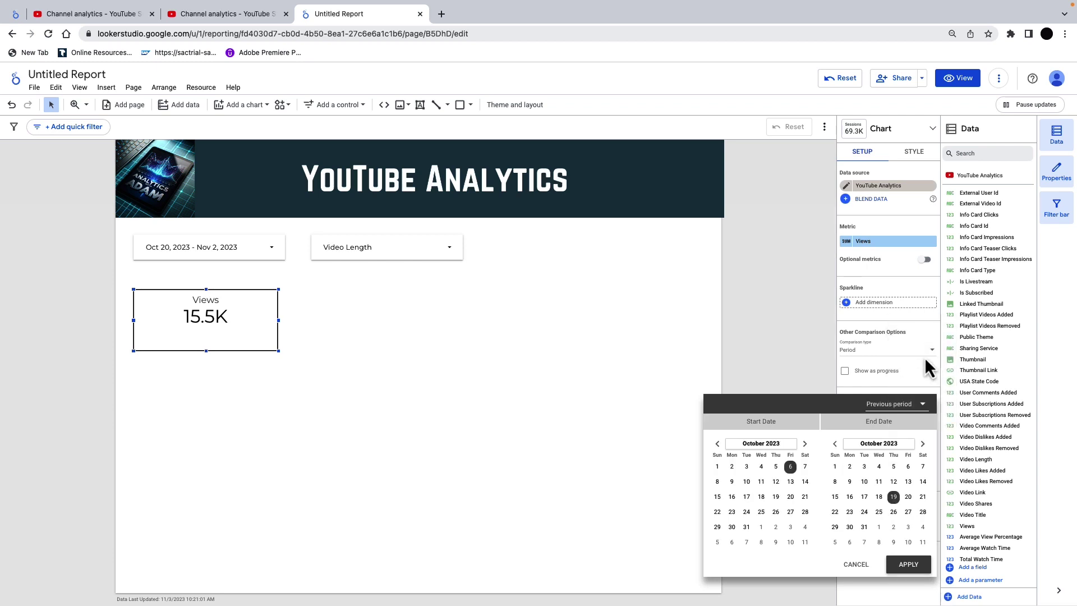
left_click(921, 564)
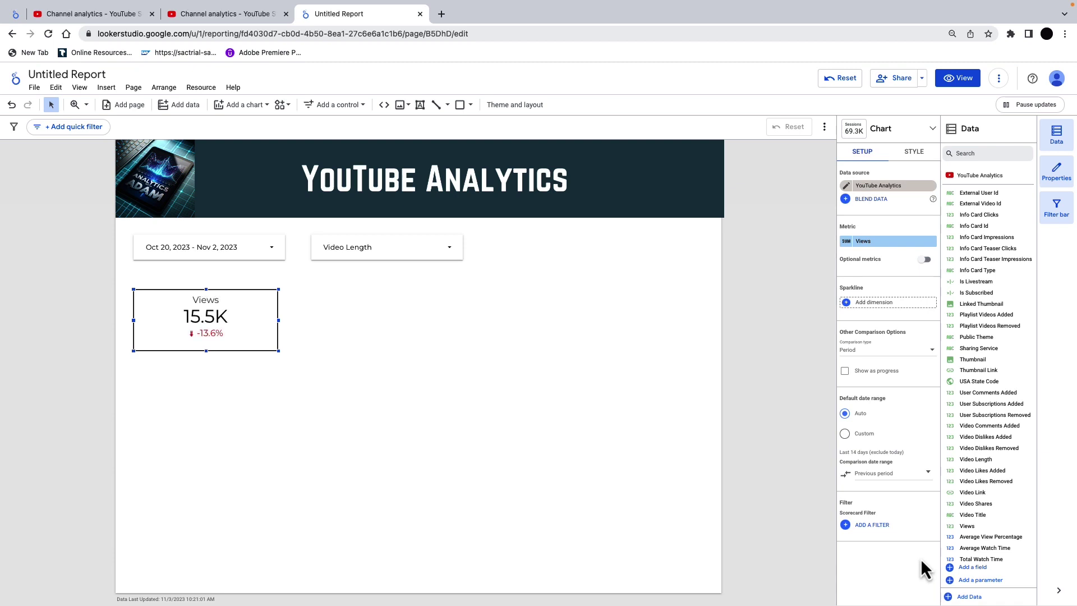
Duplicate the Views scorecard and place the copy to its right
right_click(247, 311)
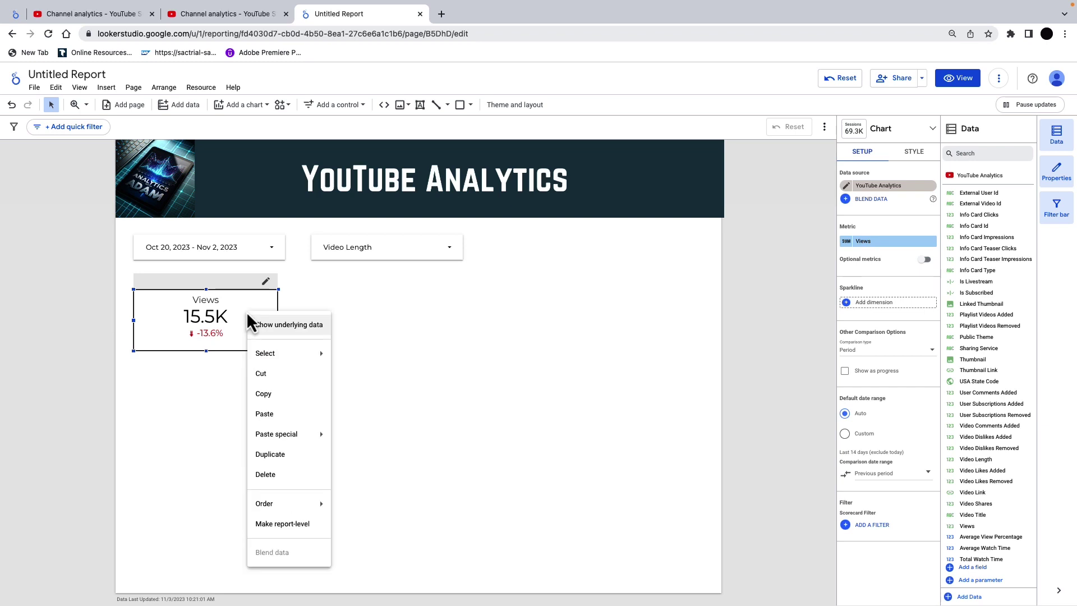
left_click(287, 455)
left_click_drag(255, 328, 408, 315)
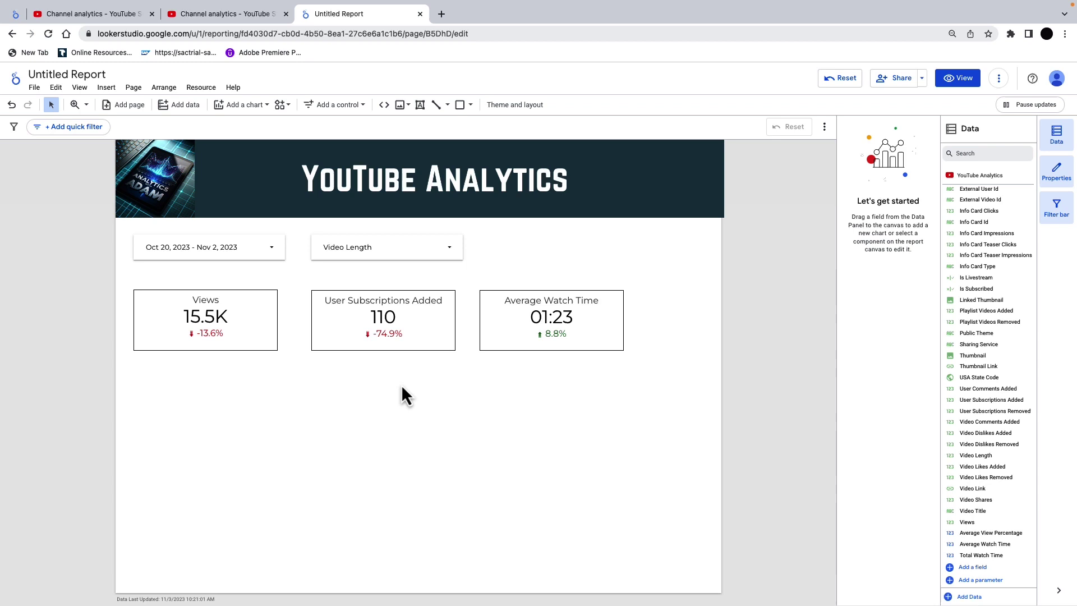
Add a table below the scorecards and widen it across the page
left_click(266, 104)
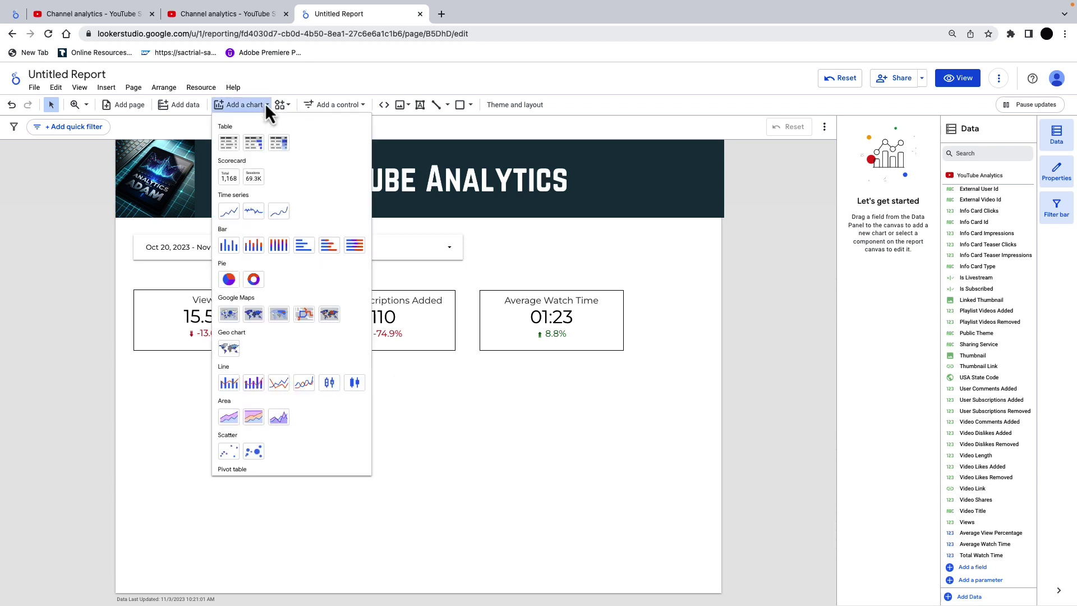
left_click(229, 143)
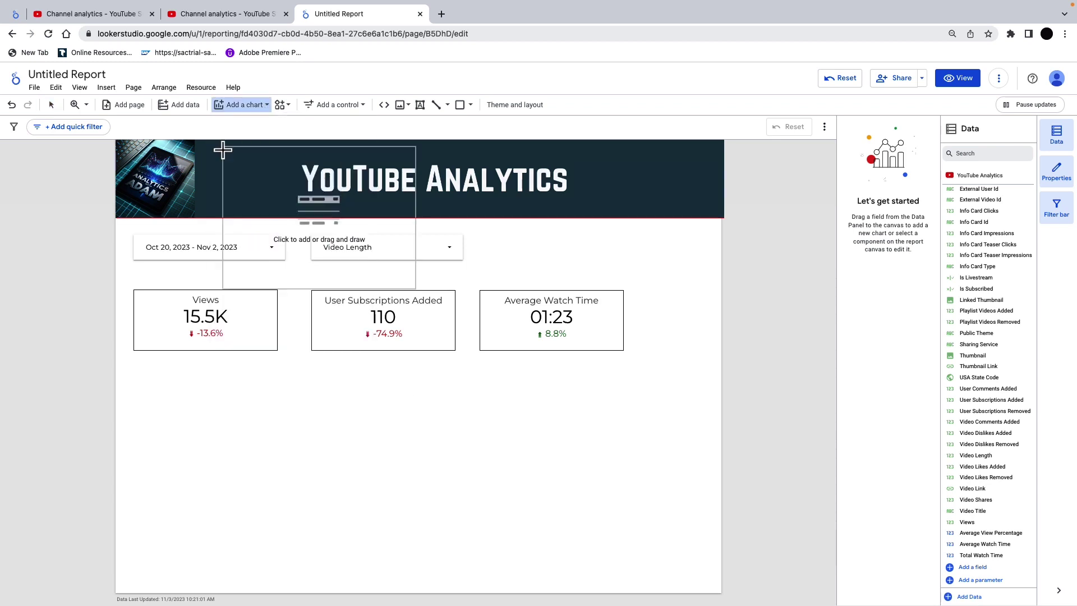
left_click(135, 367)
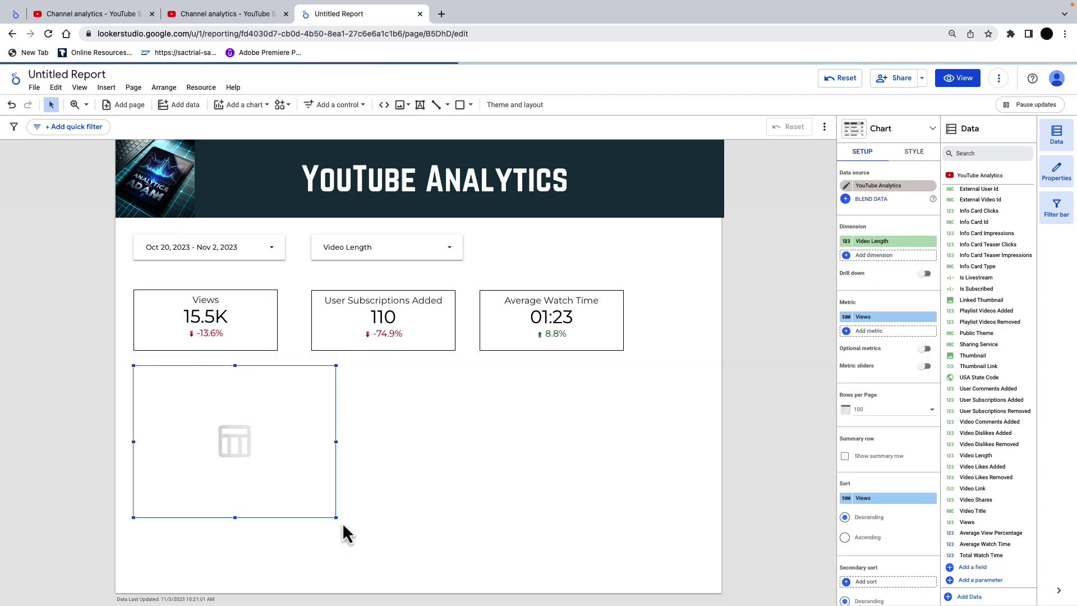
left_click_drag(335, 516, 618, 561)
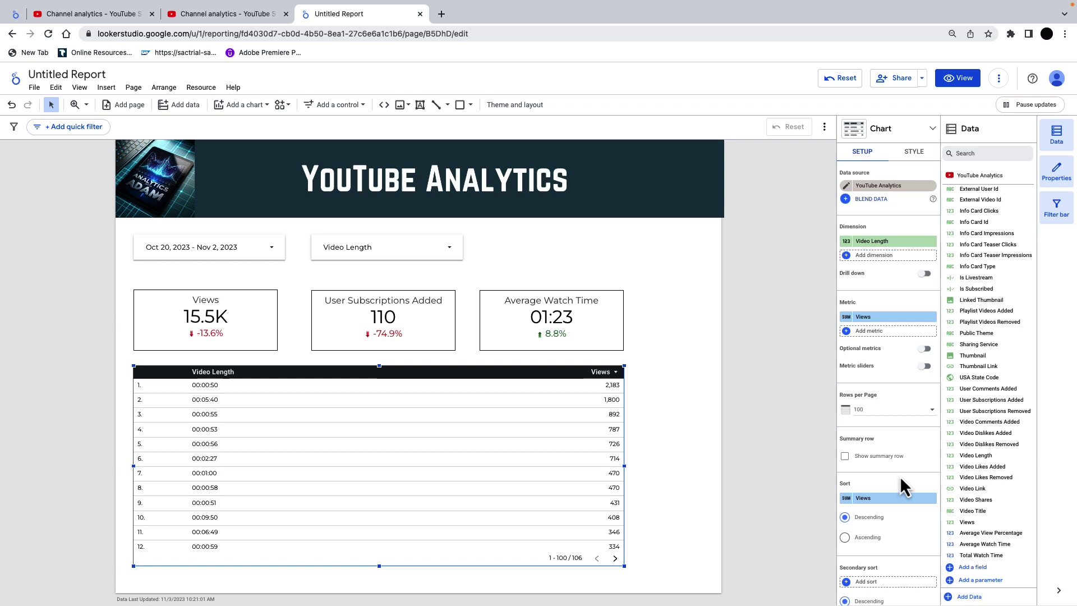
Give the table a grand total summary row and remove its row numbers
scroll(903, 482, "down", 3)
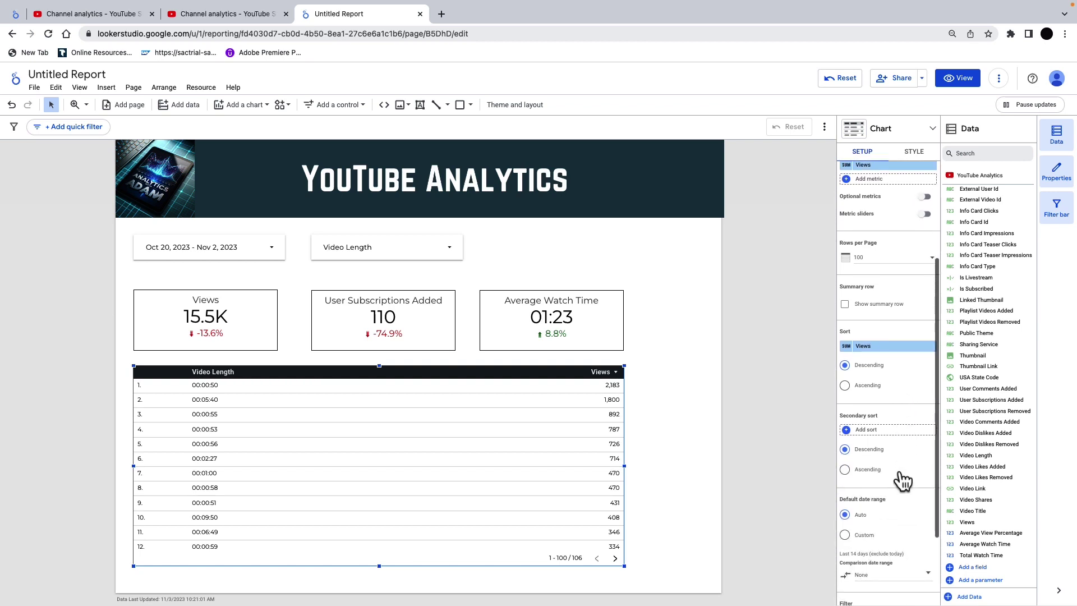
left_click(845, 304)
scroll(880, 317, "up", 3)
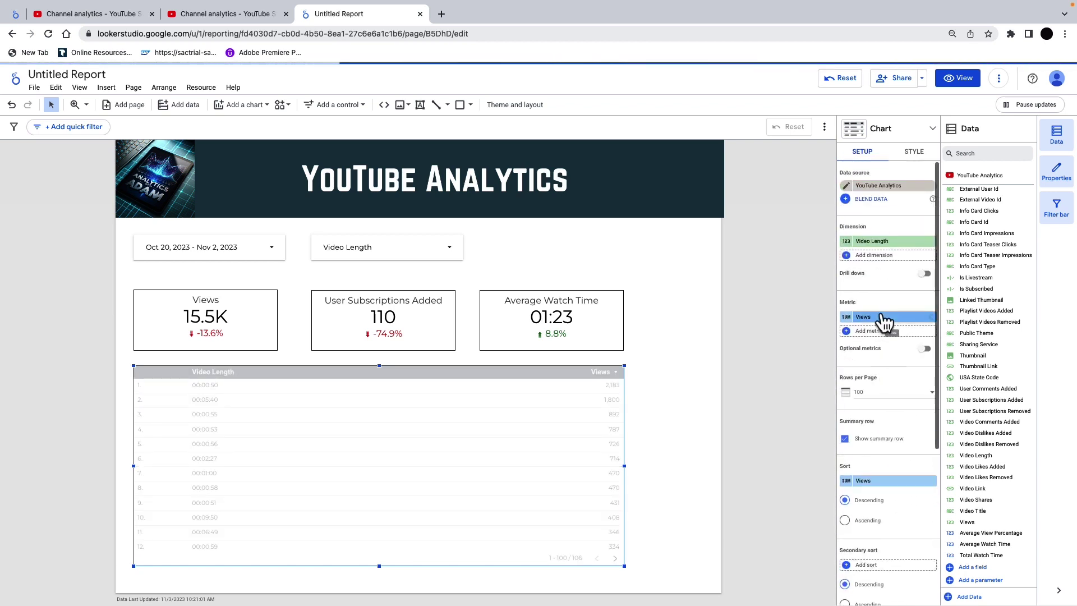
left_click(916, 155)
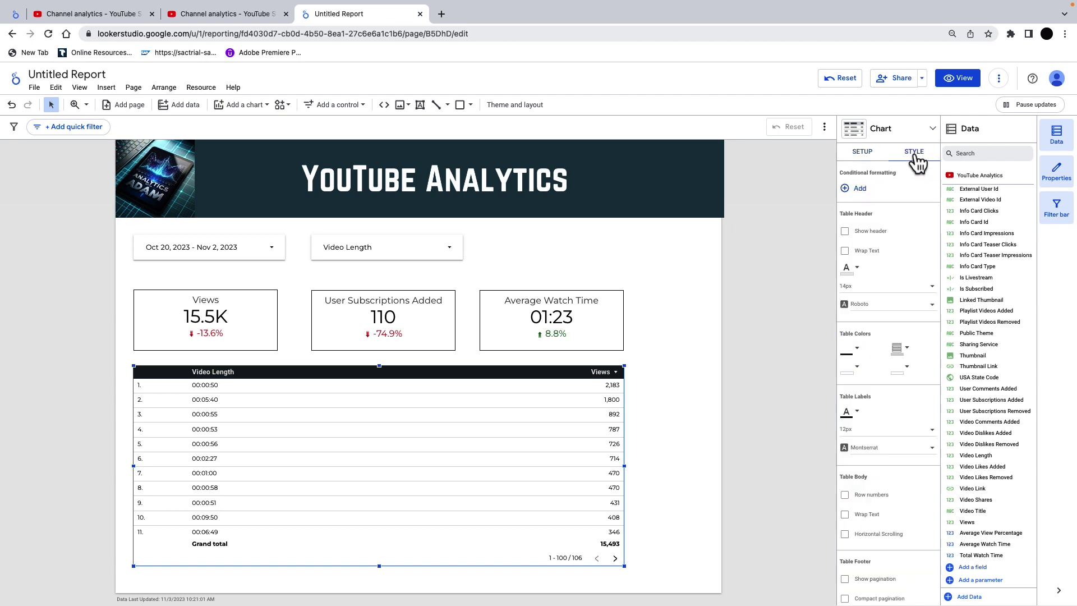
left_click(845, 494)
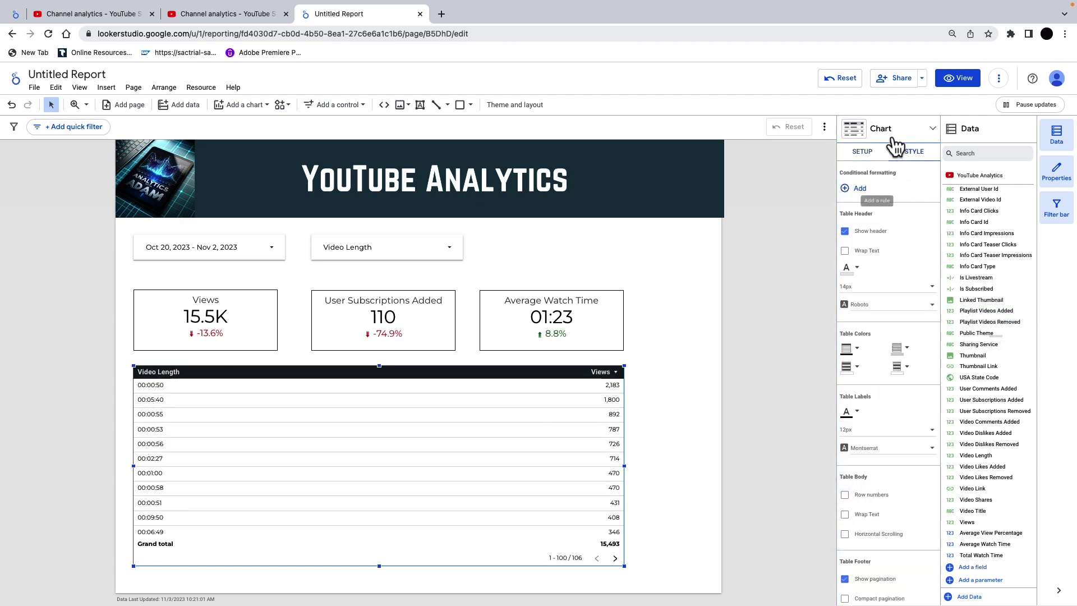
Add Video Shares and User Subscriptions Added as additional table metrics
left_click(864, 154)
left_click_drag(976, 499, 893, 336)
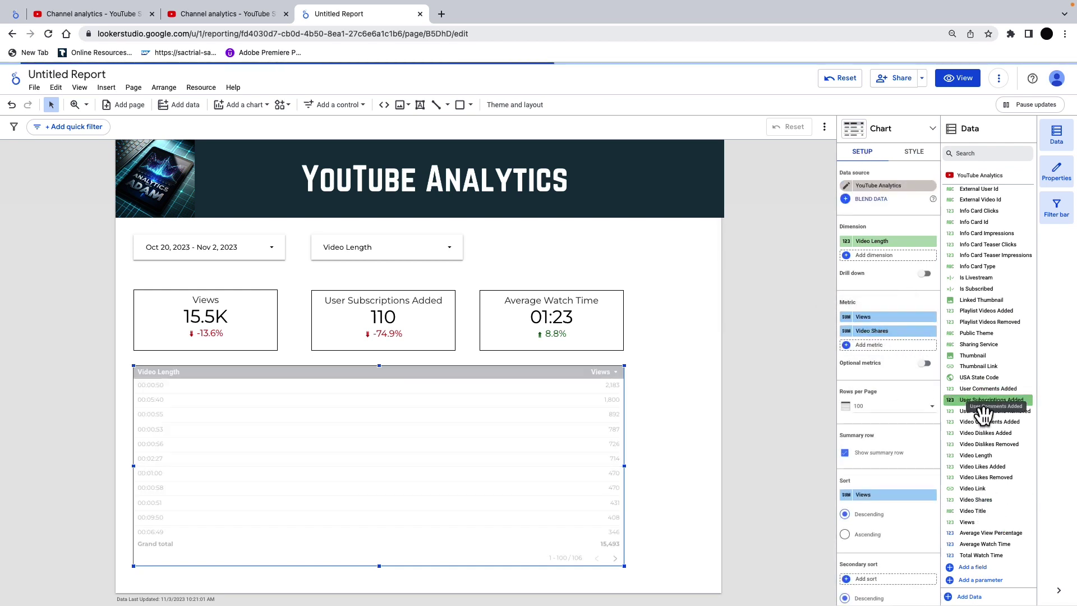
left_click_drag(1004, 400, 892, 349)
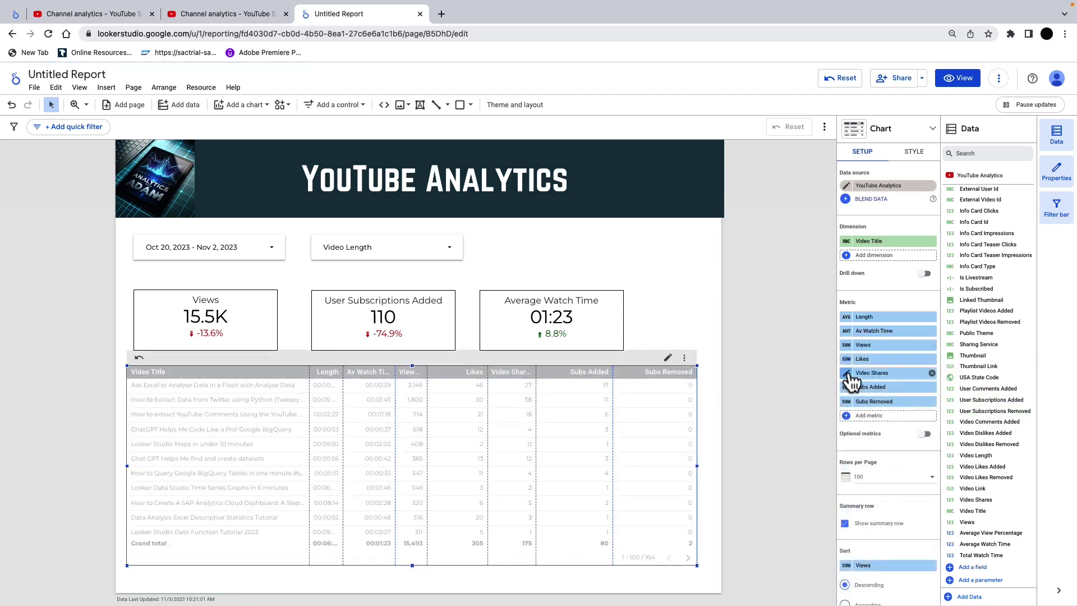
Rename the Video Shares column to 'Shares' and fit all columns to their content
left_click(847, 373)
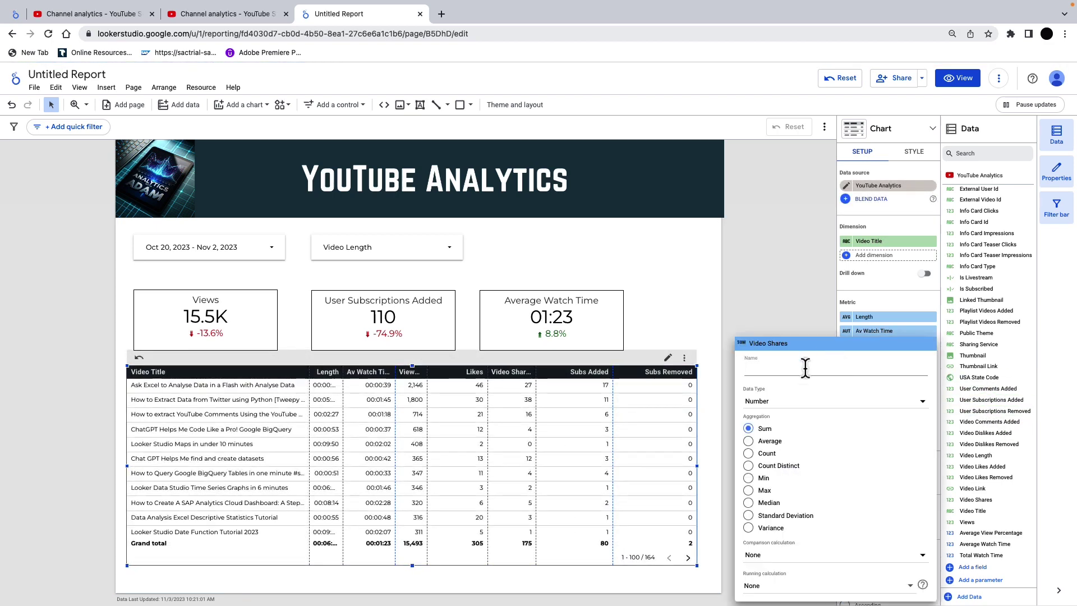
type("Shares")
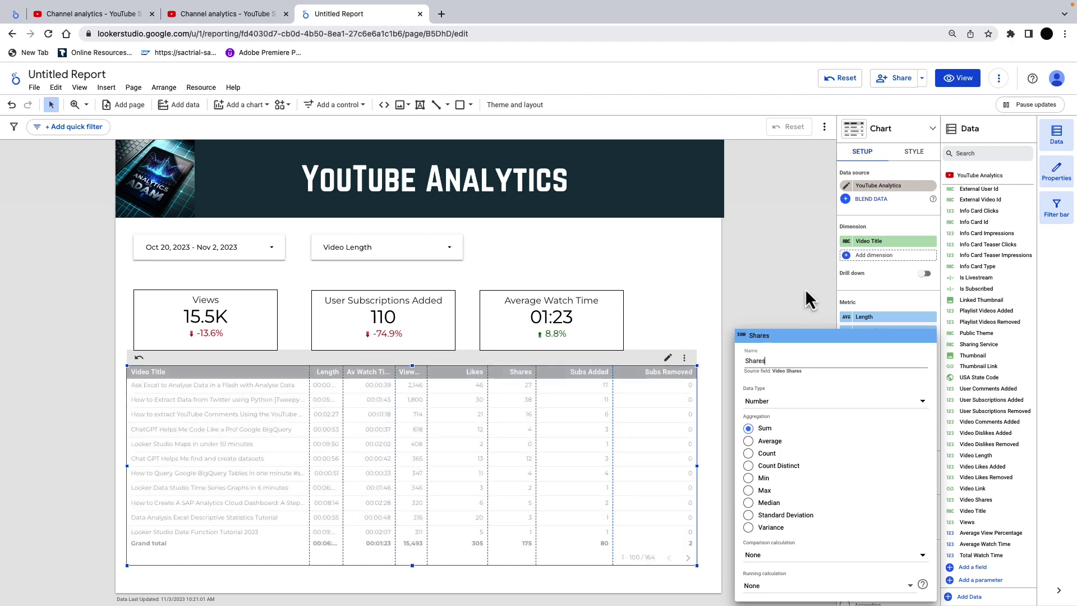
left_click(790, 300)
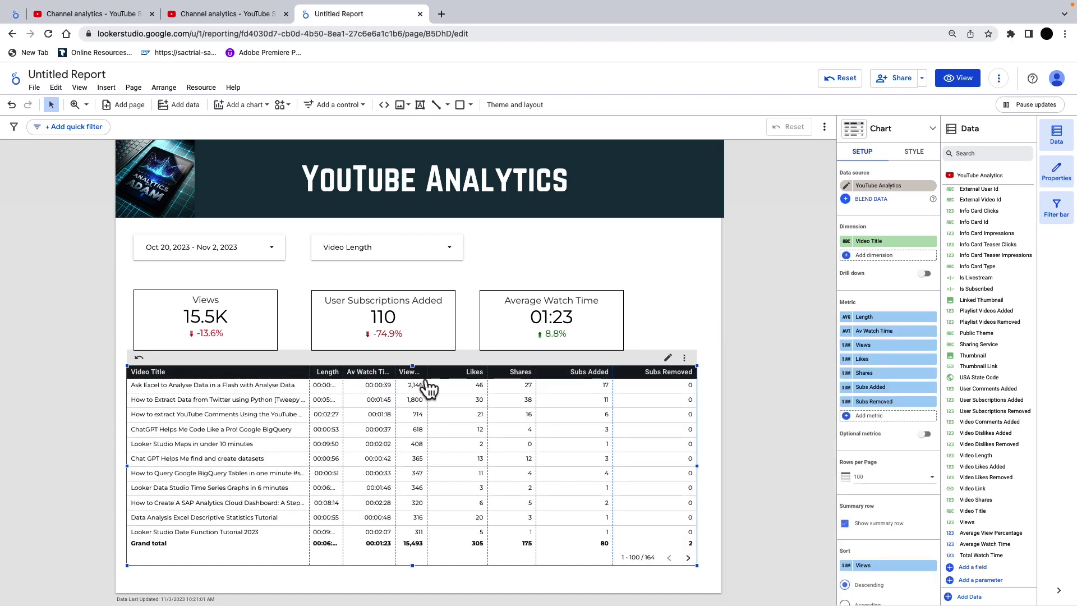
double_click(343, 374)
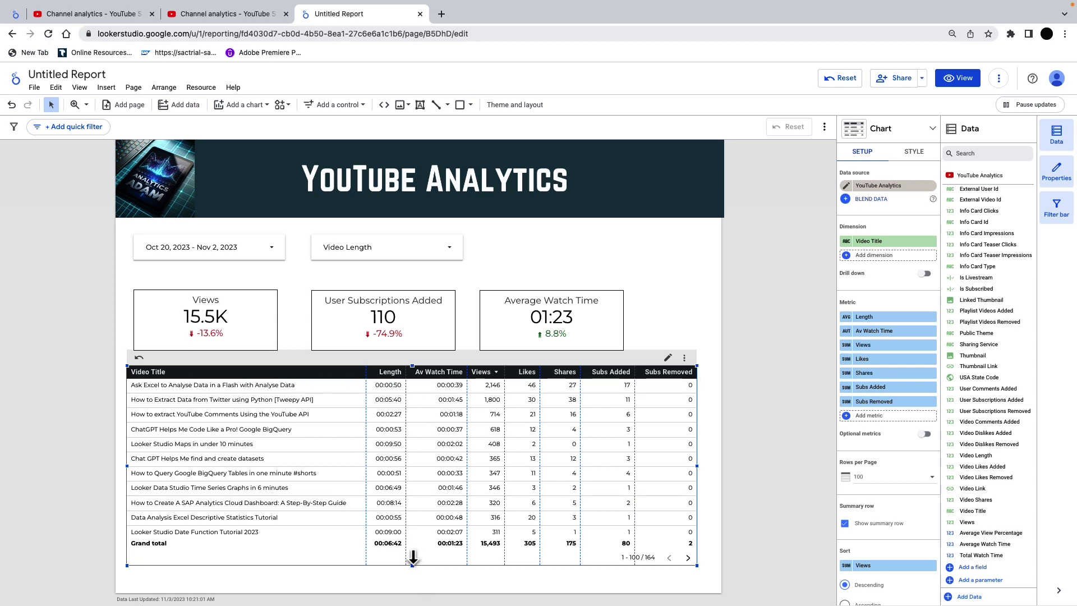
Nudge the video table slightly down and right, then deselect it
left_click_drag(412, 565, 412, 552)
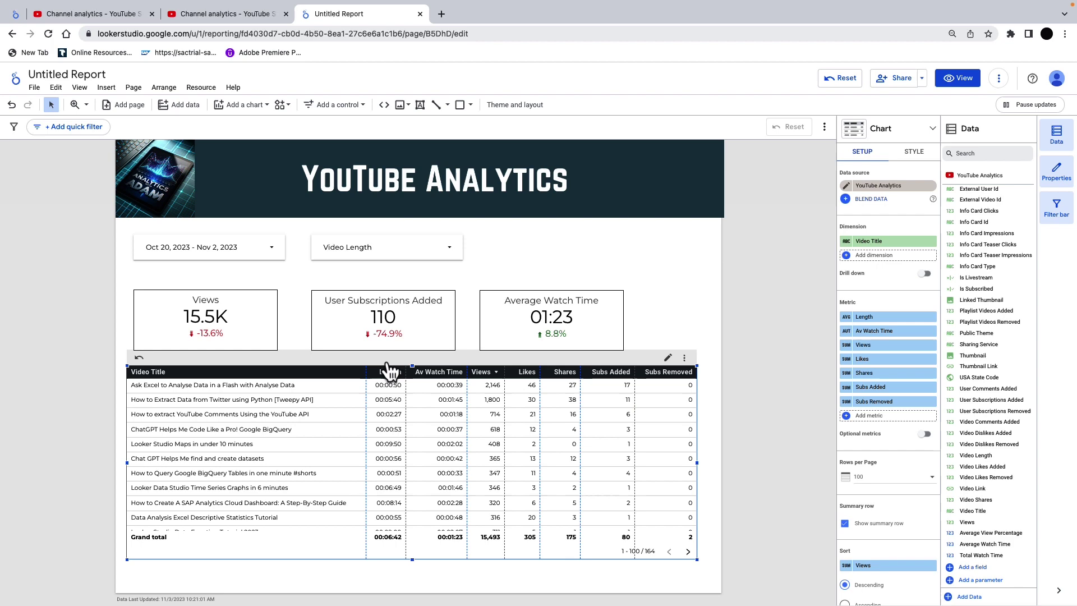
left_click_drag(391, 367, 397, 381)
left_click(334, 224)
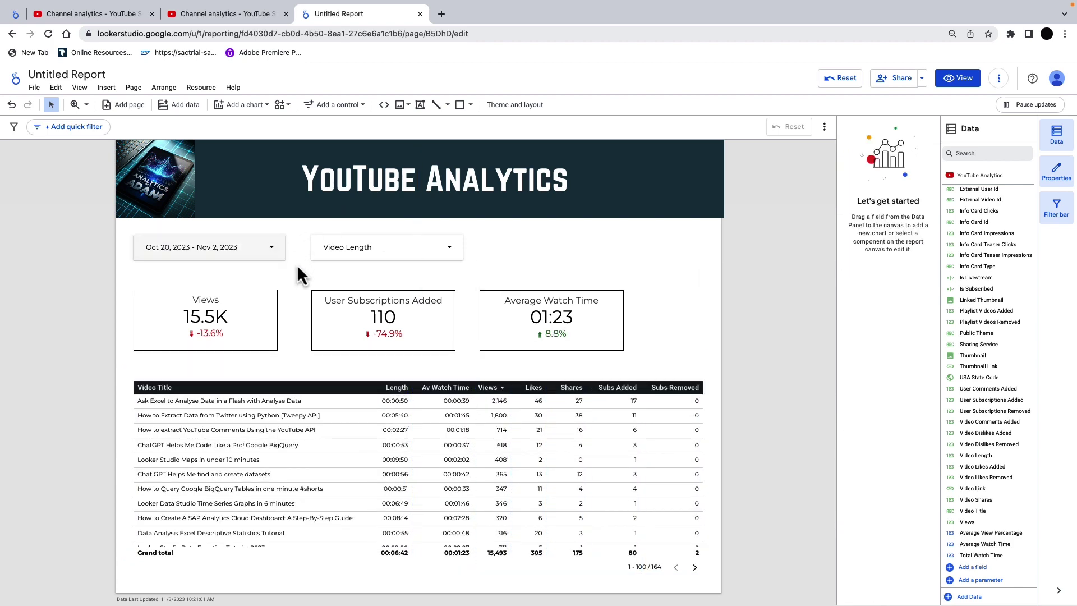
Apply the Last 7 days preset (Oct 27 – Nov 2, 2023) in the date range control
left_click(280, 250)
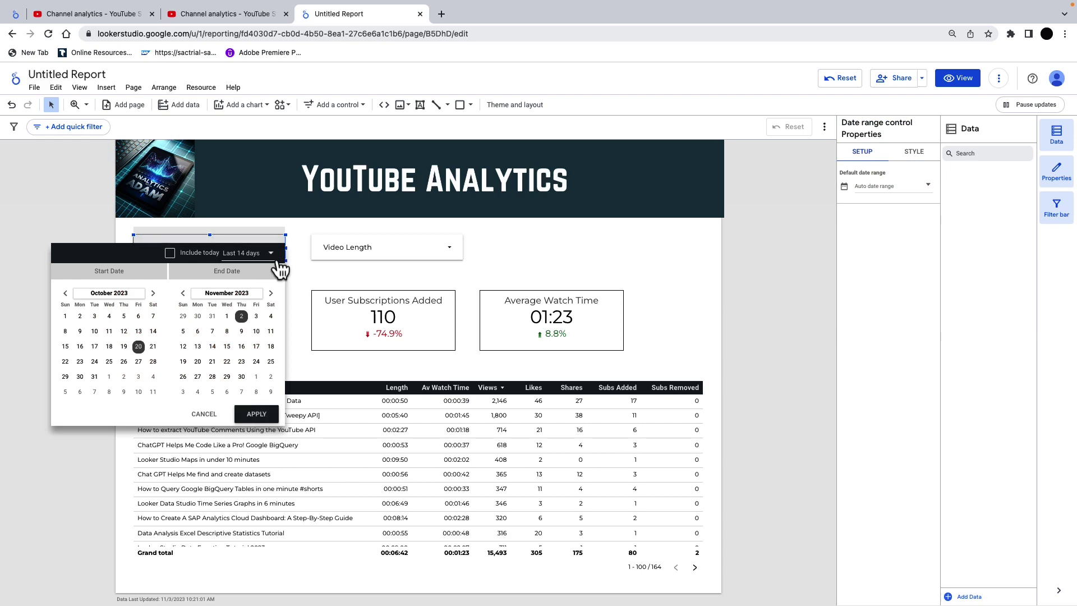
left_click(271, 254)
left_click(250, 230)
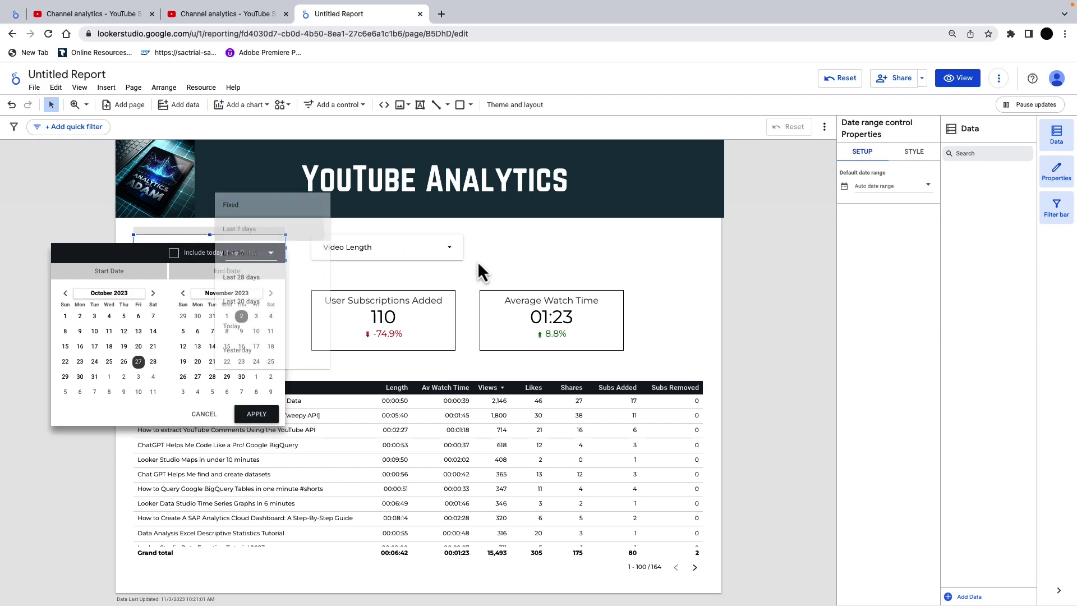
left_click(256, 414)
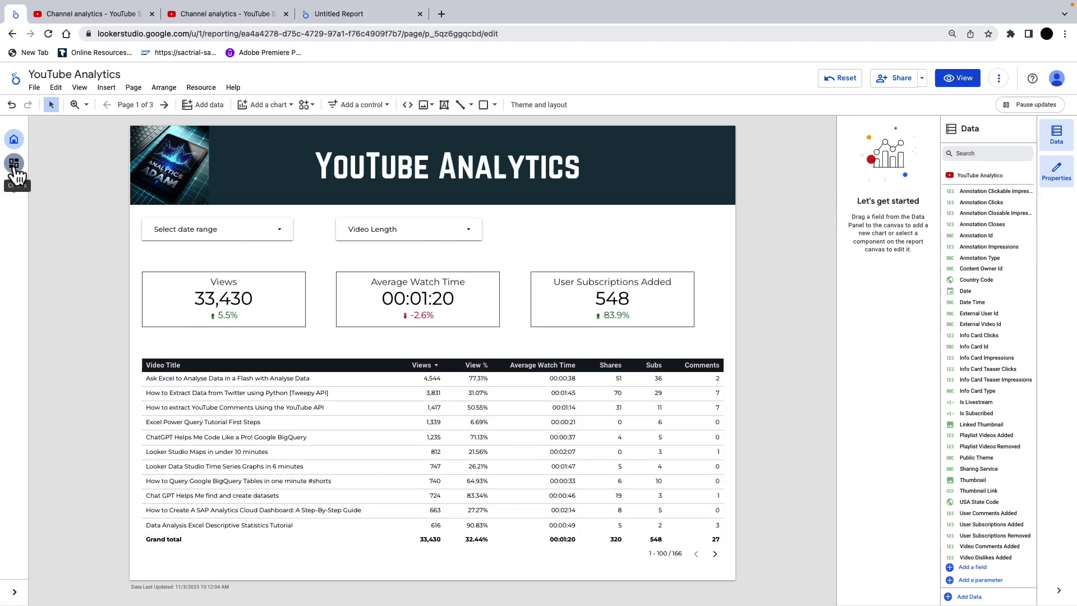
Go to the Charts page and inspect the Views gauge's chart type options
left_click(15, 168)
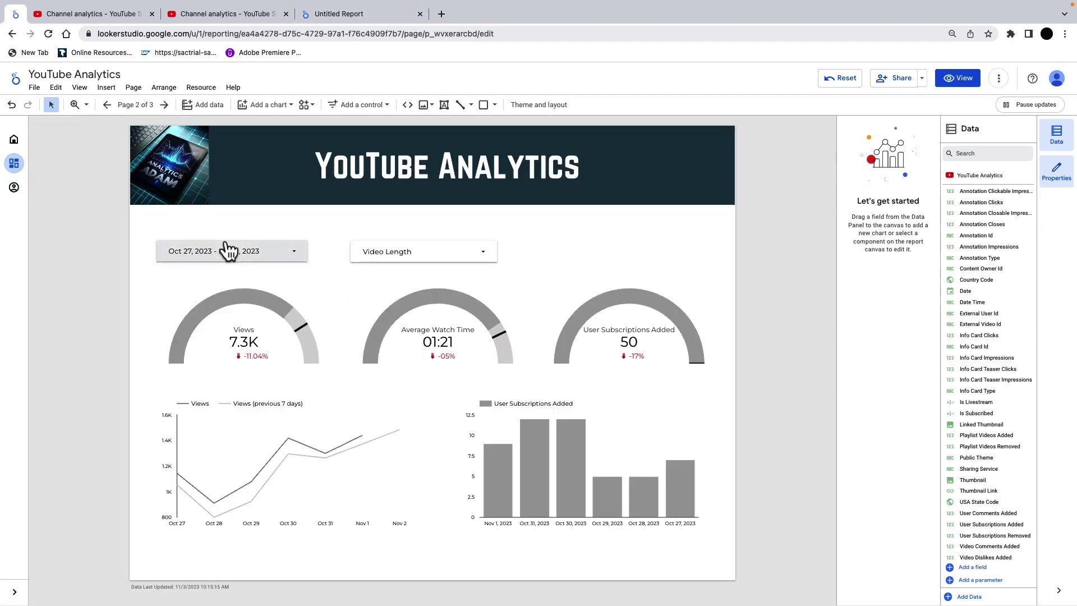
left_click(251, 320)
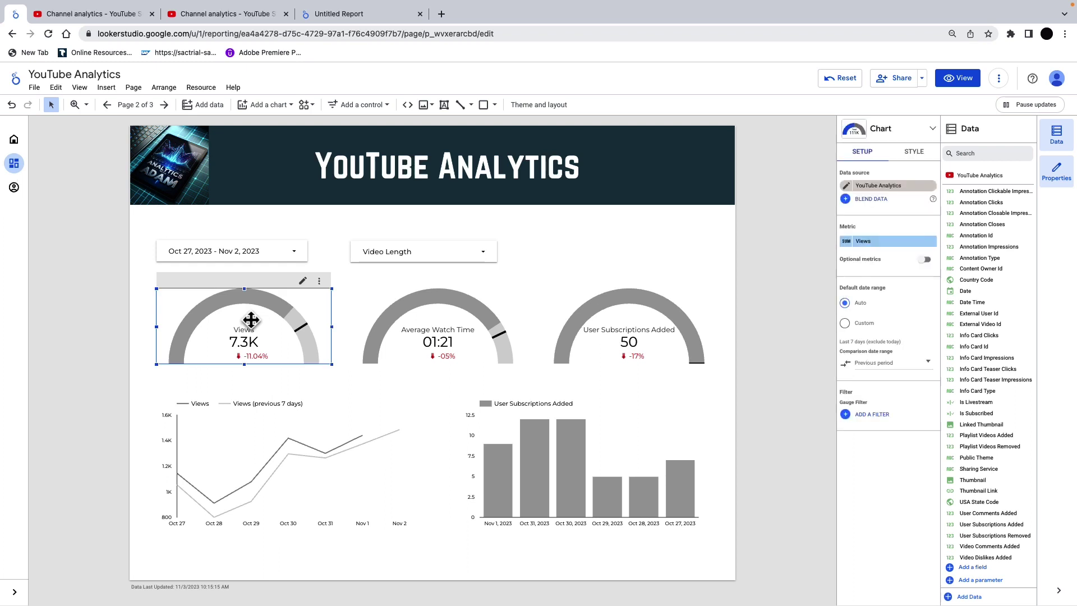
left_click(933, 131)
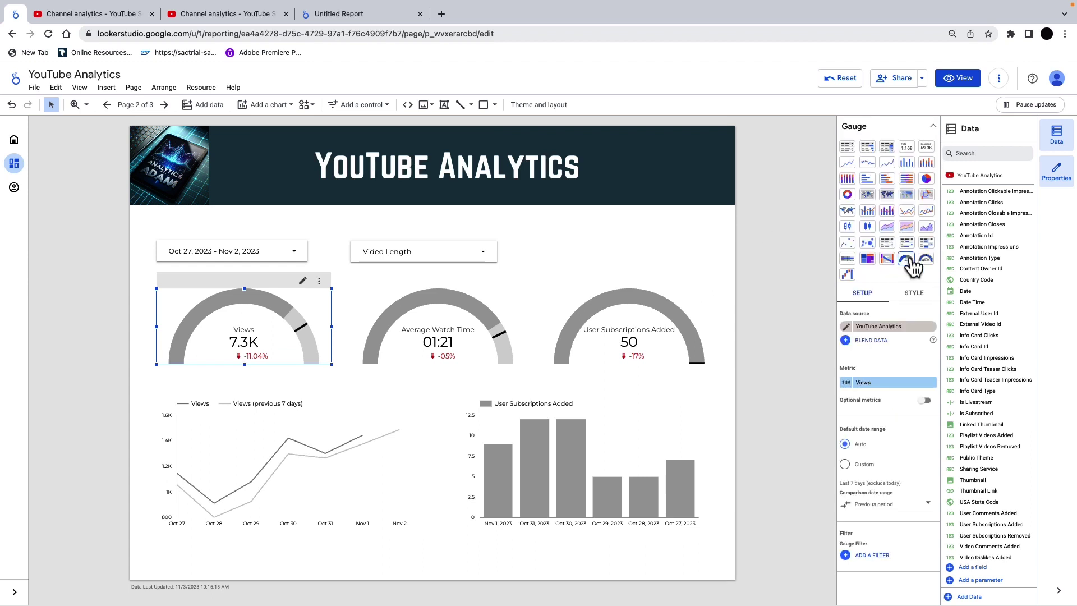
Inspect the views time series and the subscriptions bar chart
left_click(330, 410)
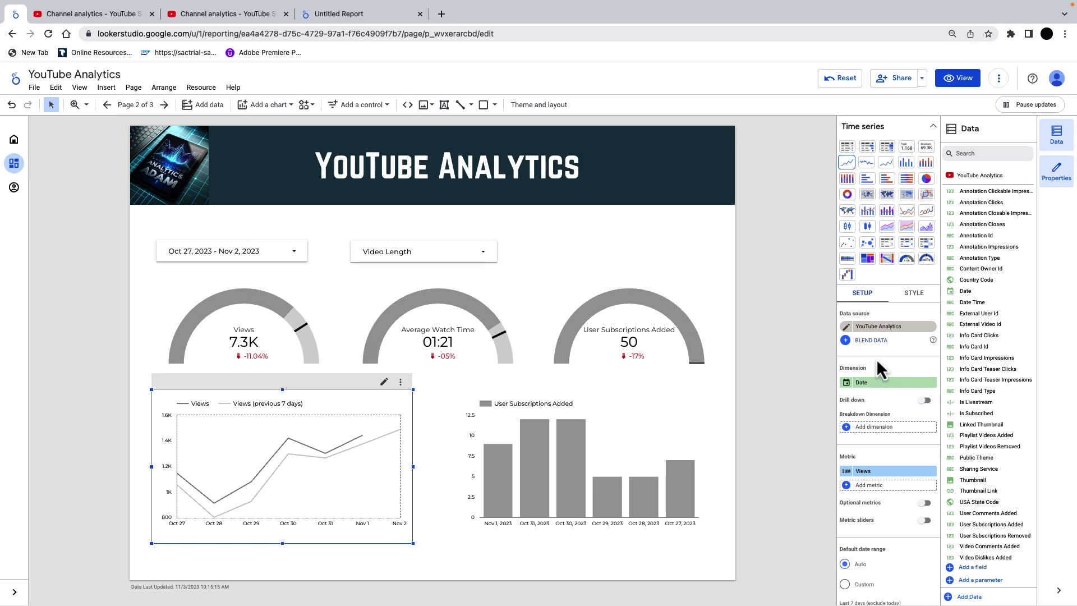
scroll(882, 364, "down", 2)
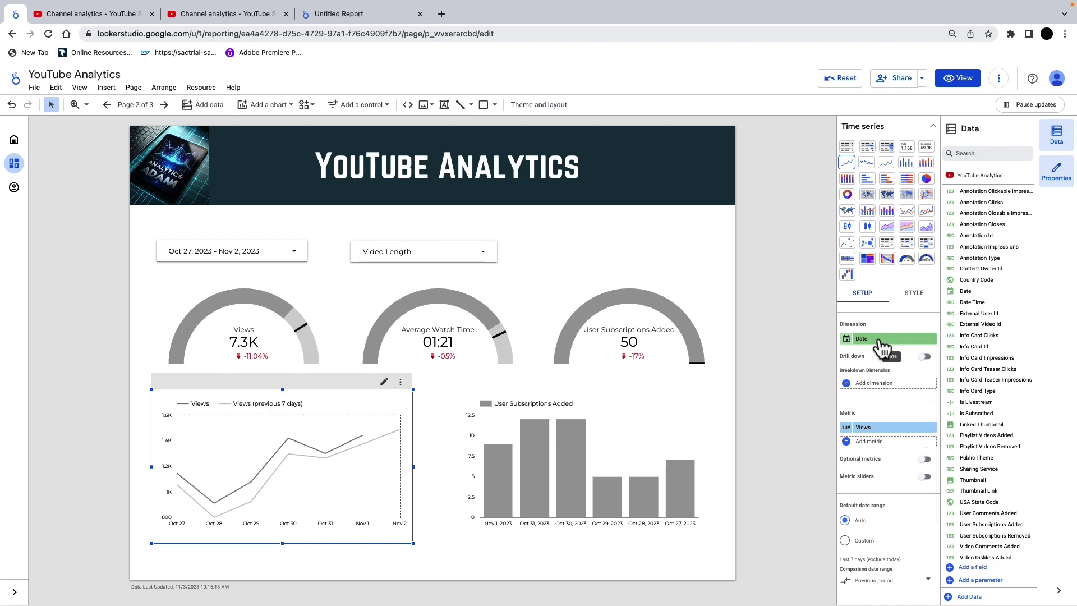
left_click(639, 416)
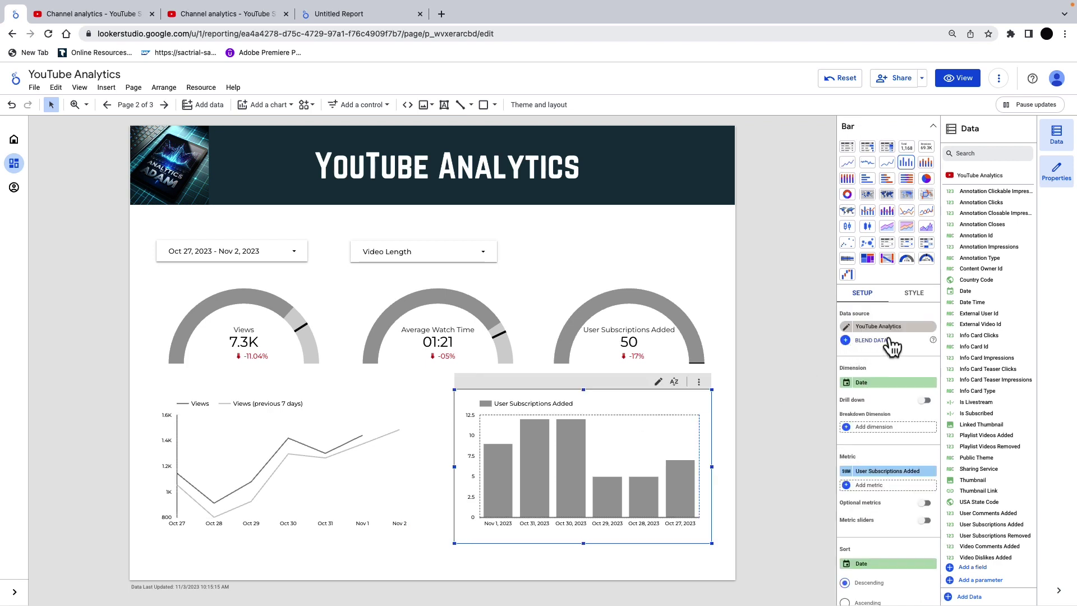
scroll(897, 442, "down", 6)
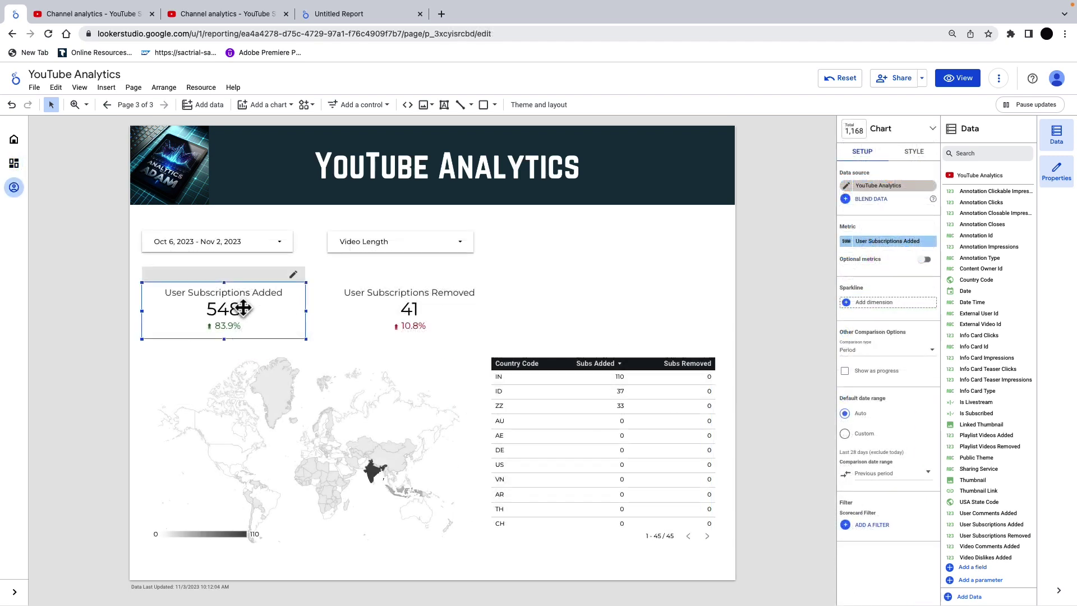
Switch the world map's metric from User Subscriptions Added to User Subscriptions Removed
left_click(372, 312)
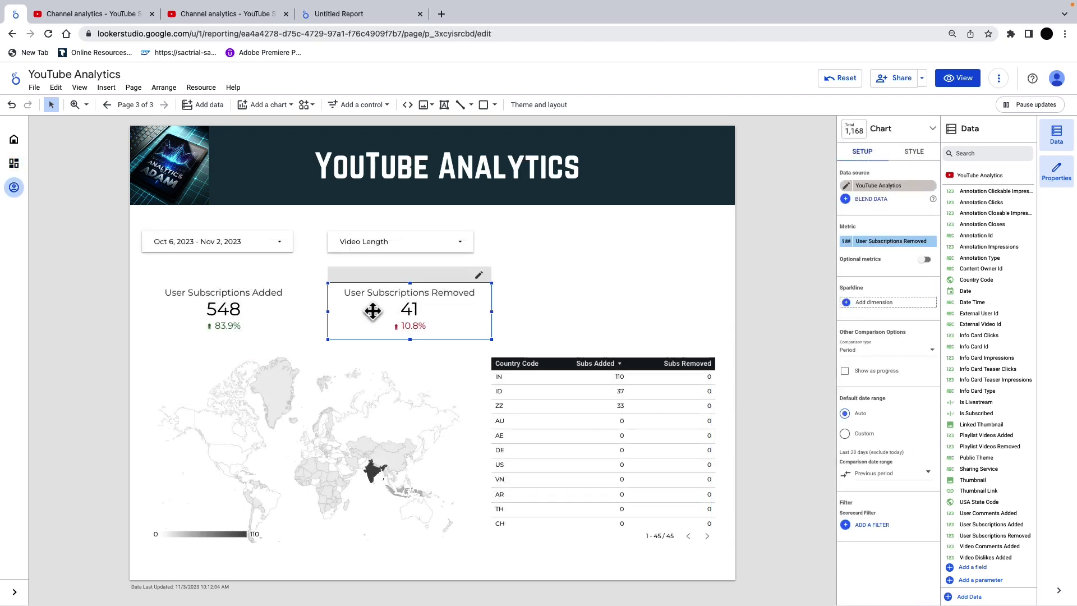
left_click(327, 404)
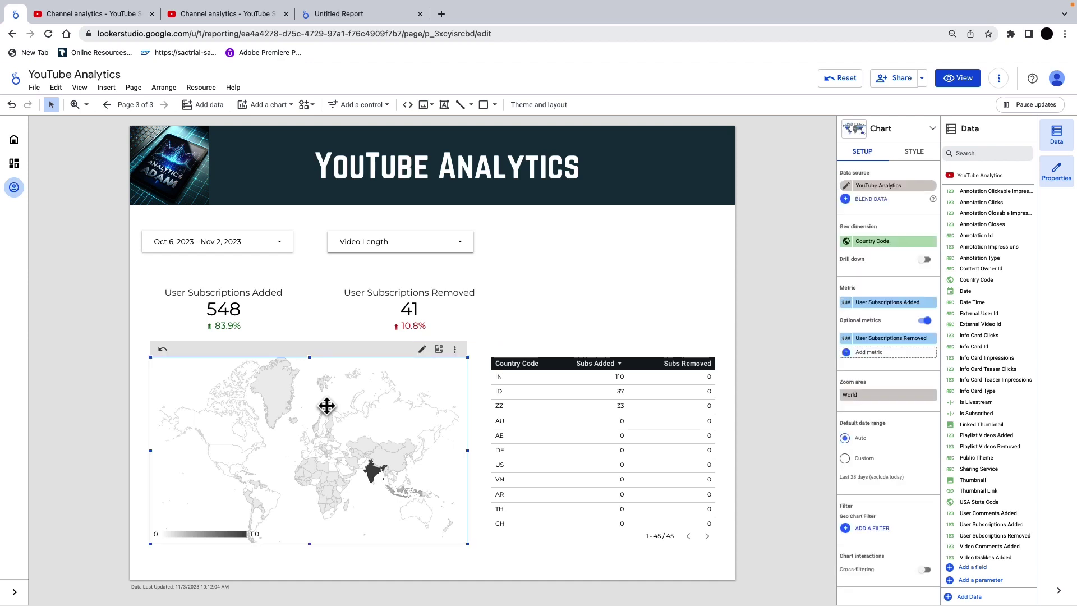
left_click(439, 349)
left_click(466, 382)
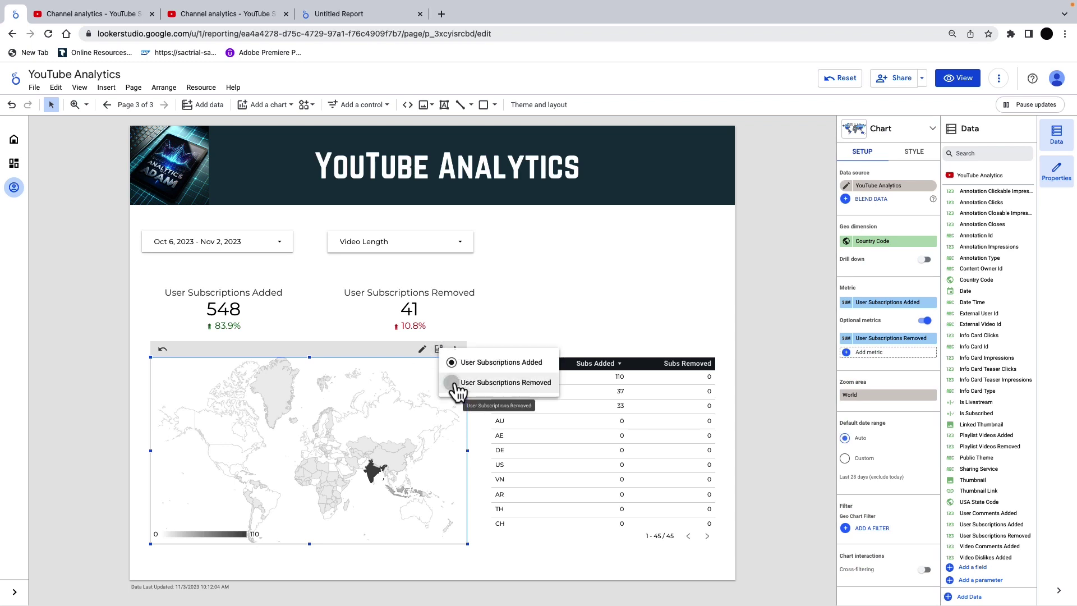
left_click(518, 299)
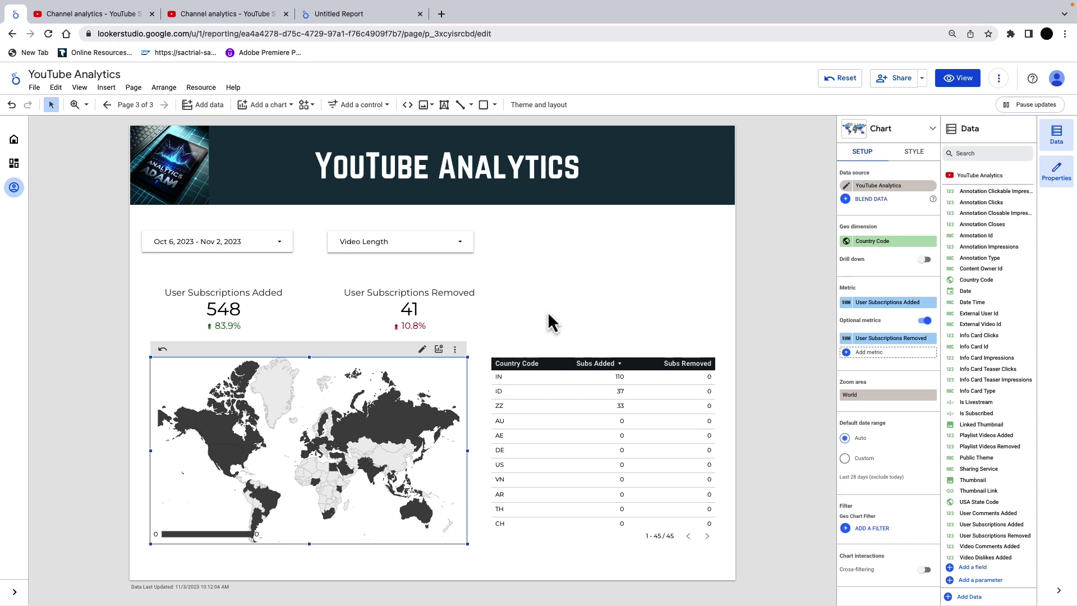
Review the map's Max, Mid and Min colour palettes in its style settings, leaving them unchanged
left_click(912, 153)
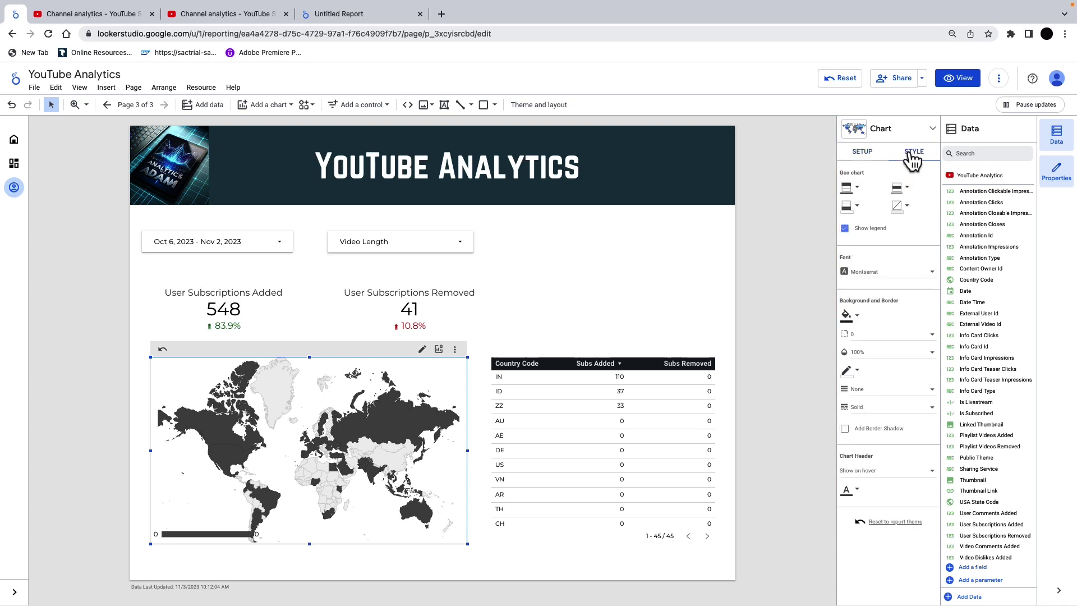
left_click(856, 189)
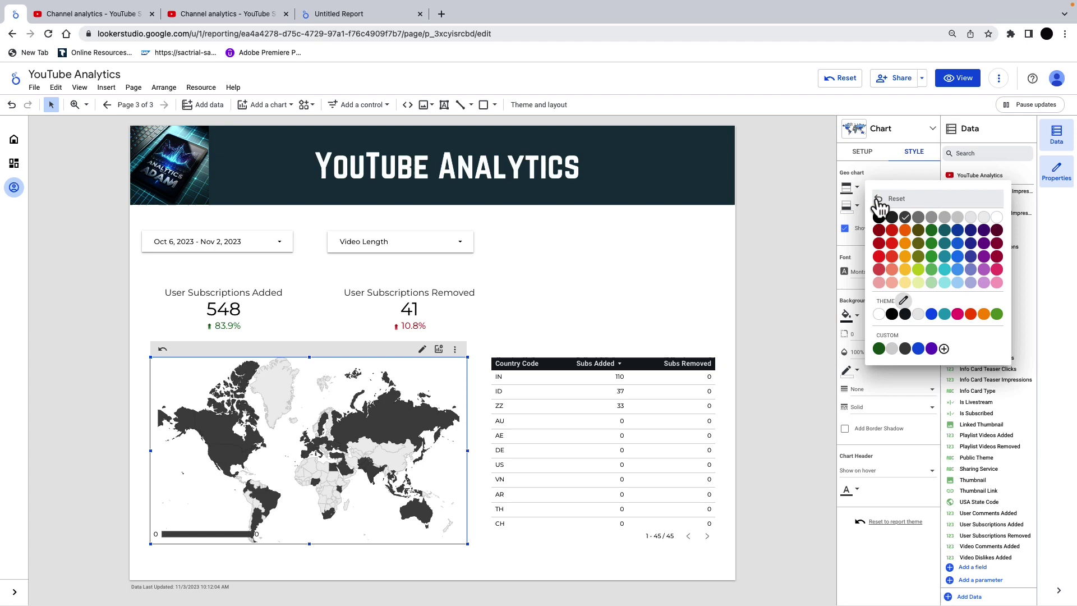
left_click(904, 190)
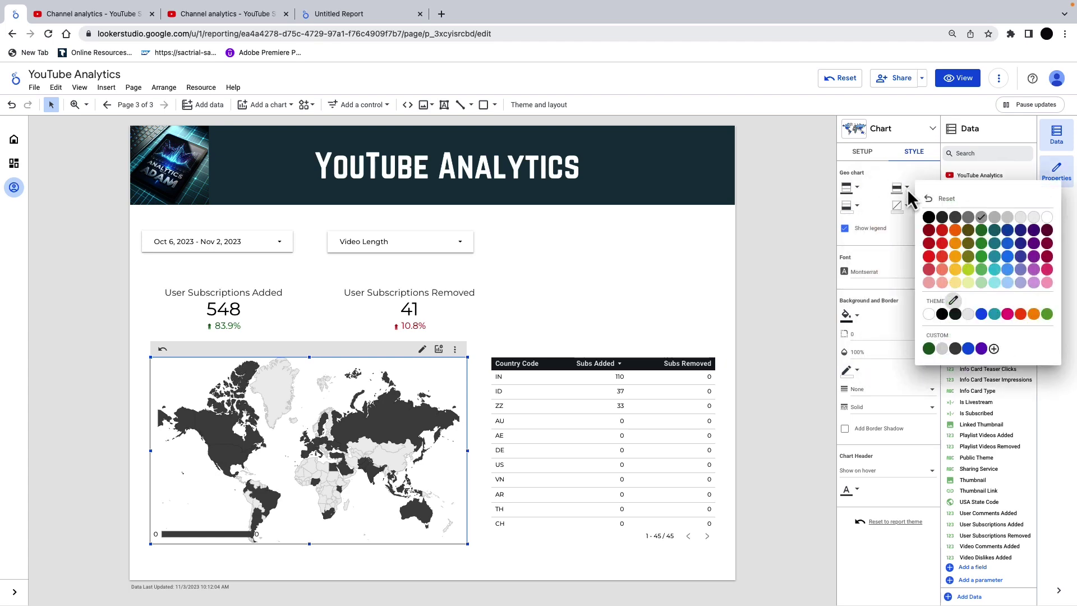
left_click(858, 208)
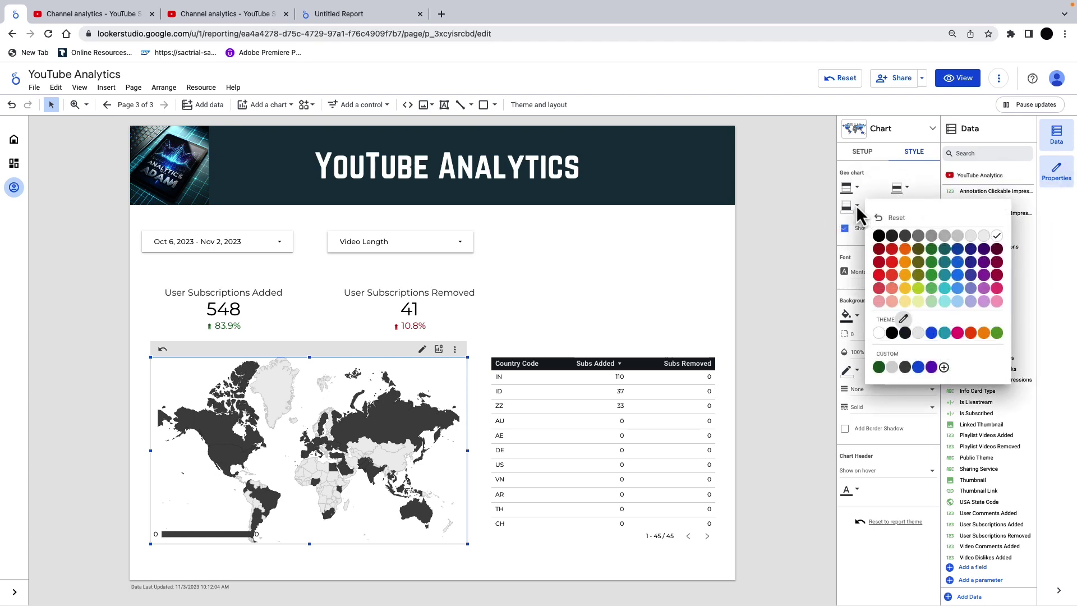
left_click(779, 214)
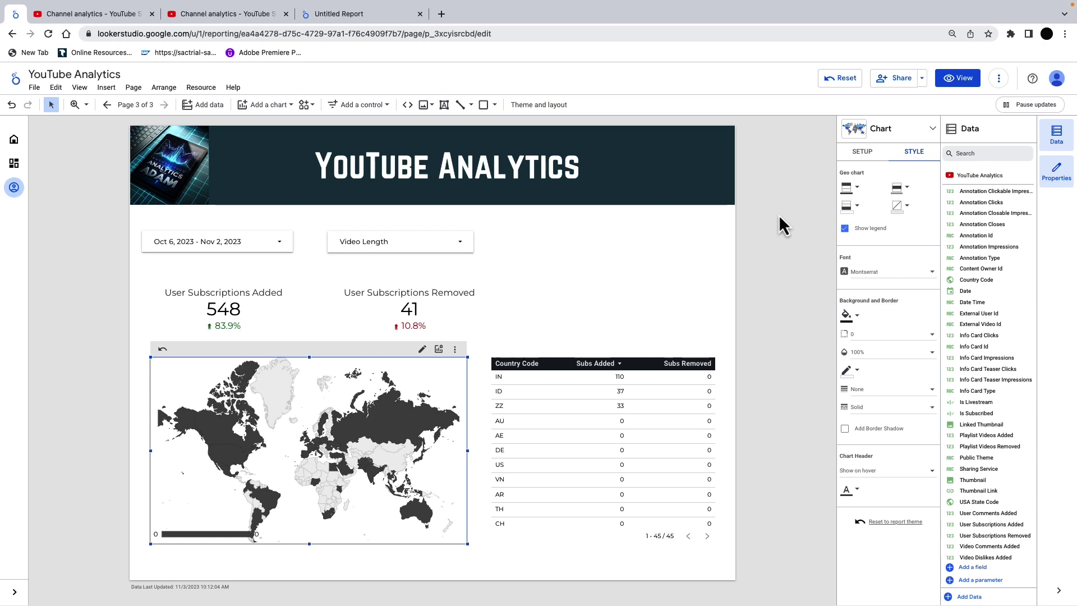